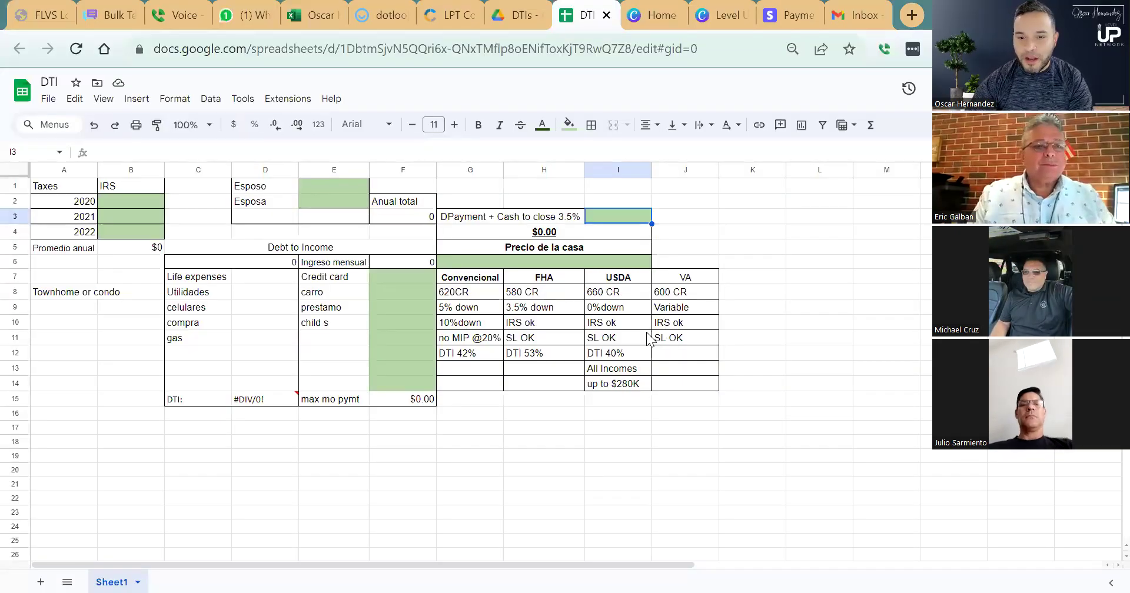
left_click(685, 441)
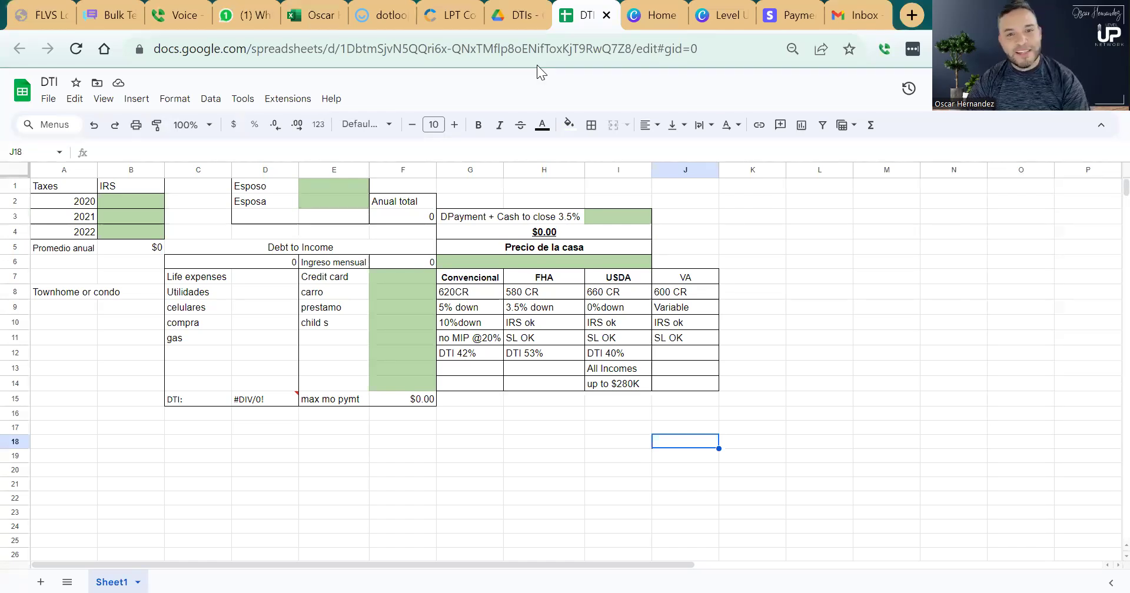
key("ctrl+plus")
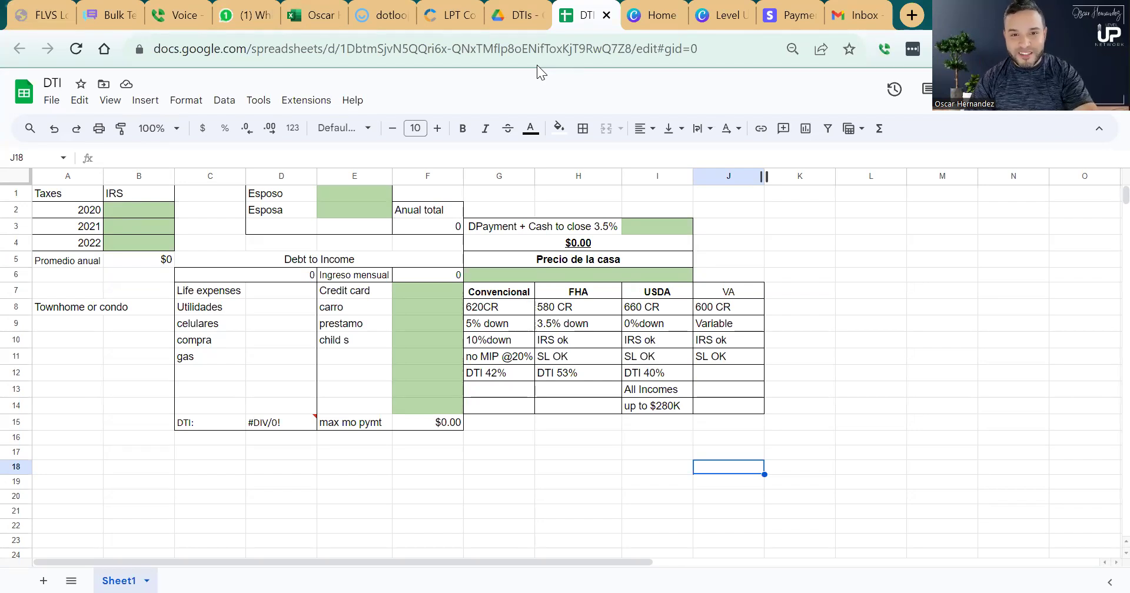
left_click(51, 101)
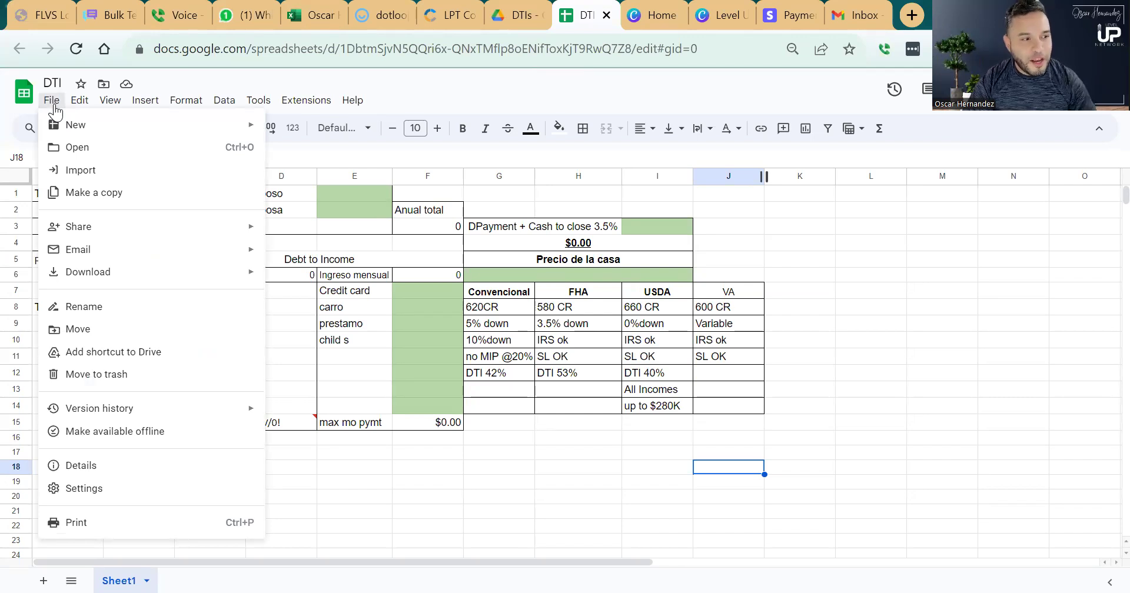
left_click(95, 193)
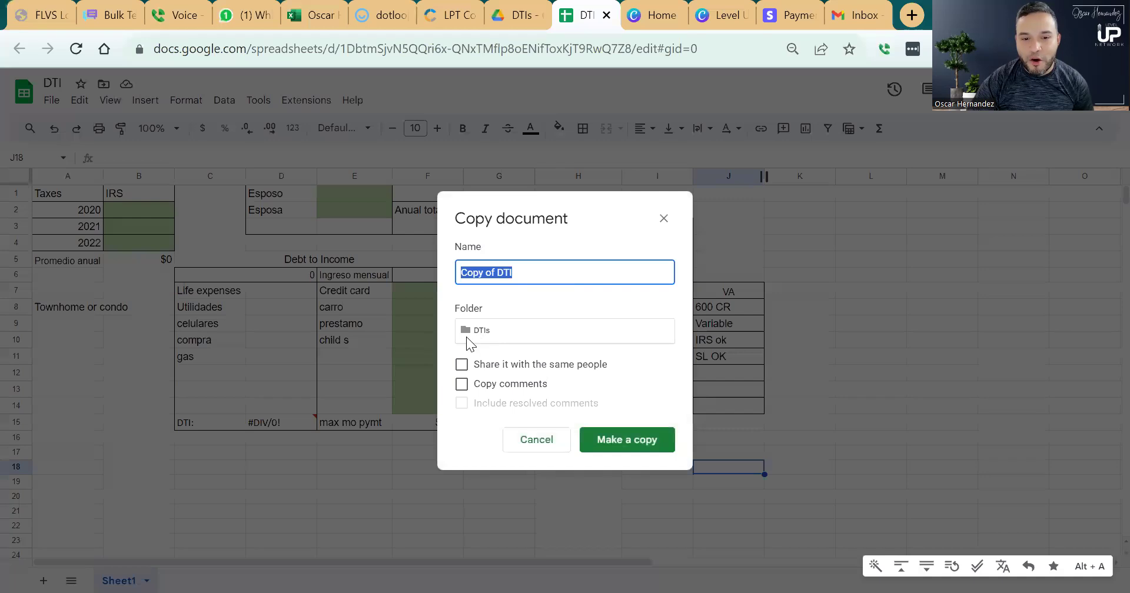
left_click(662, 218)
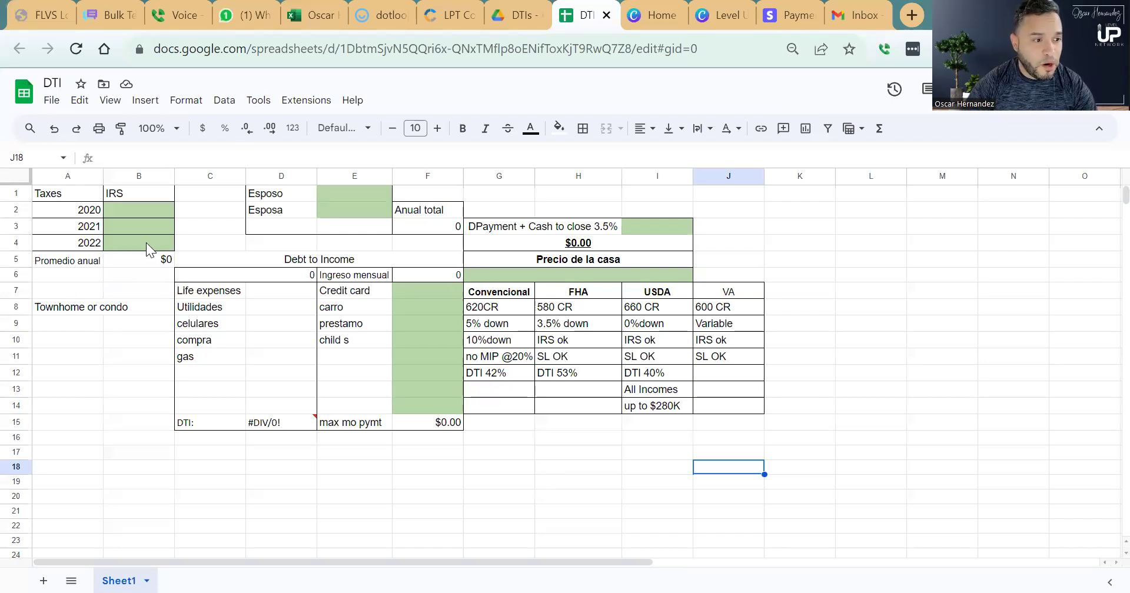
- Highlight the yearly taxes table, the Esposo and Esposa income cells, and the green debt amount cells F7:F14 in turn
left_click_drag(153, 244, 46, 196)
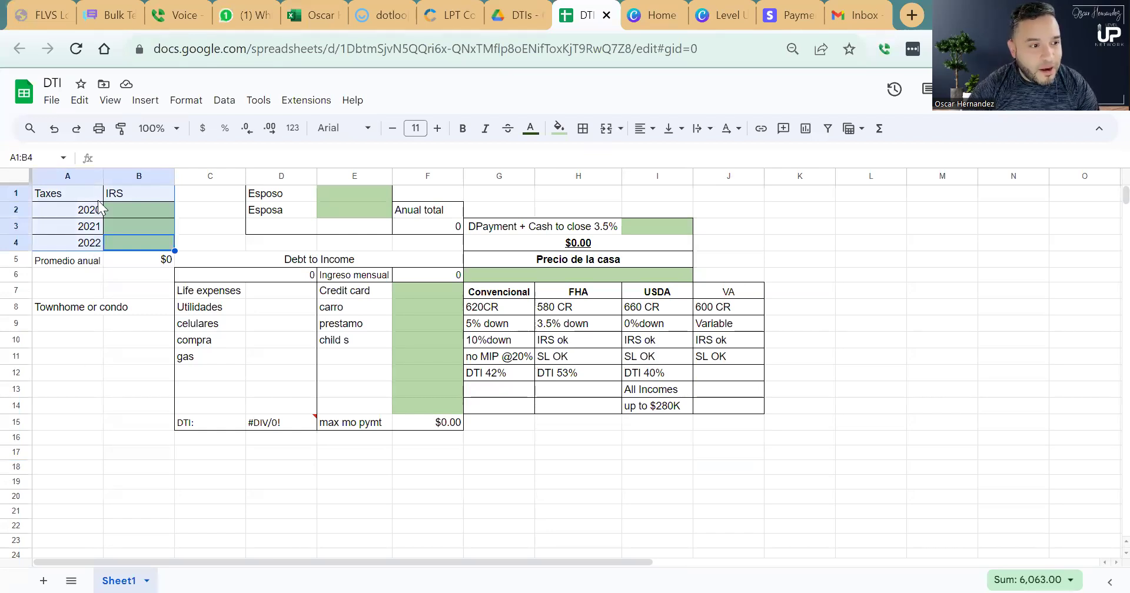
left_click_drag(73, 192, 142, 240)
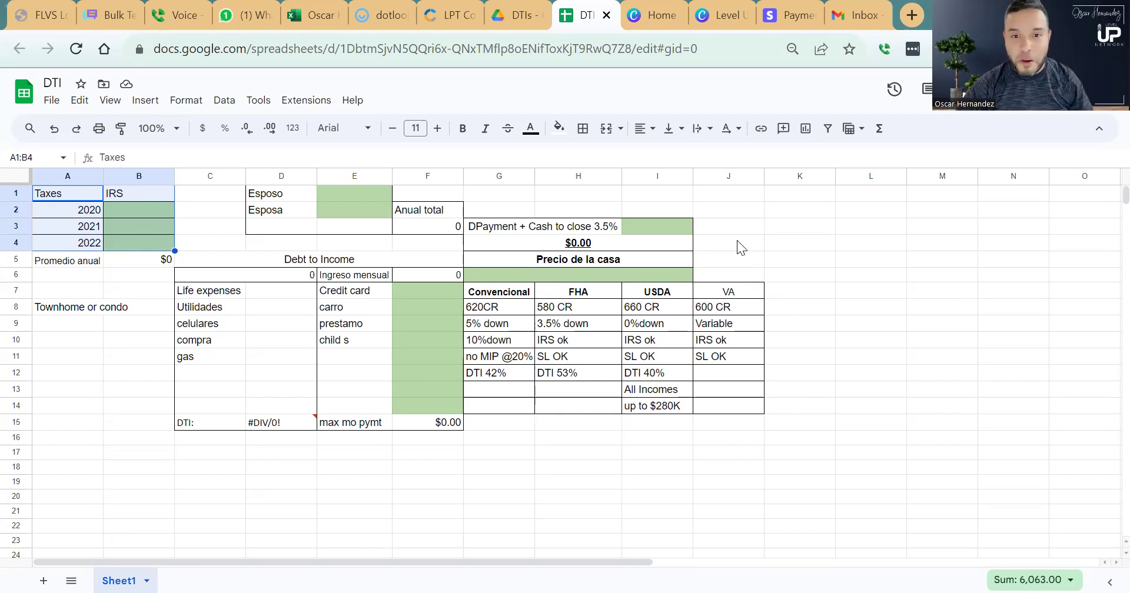
left_click(131, 213)
left_click_drag(65, 189, 152, 241)
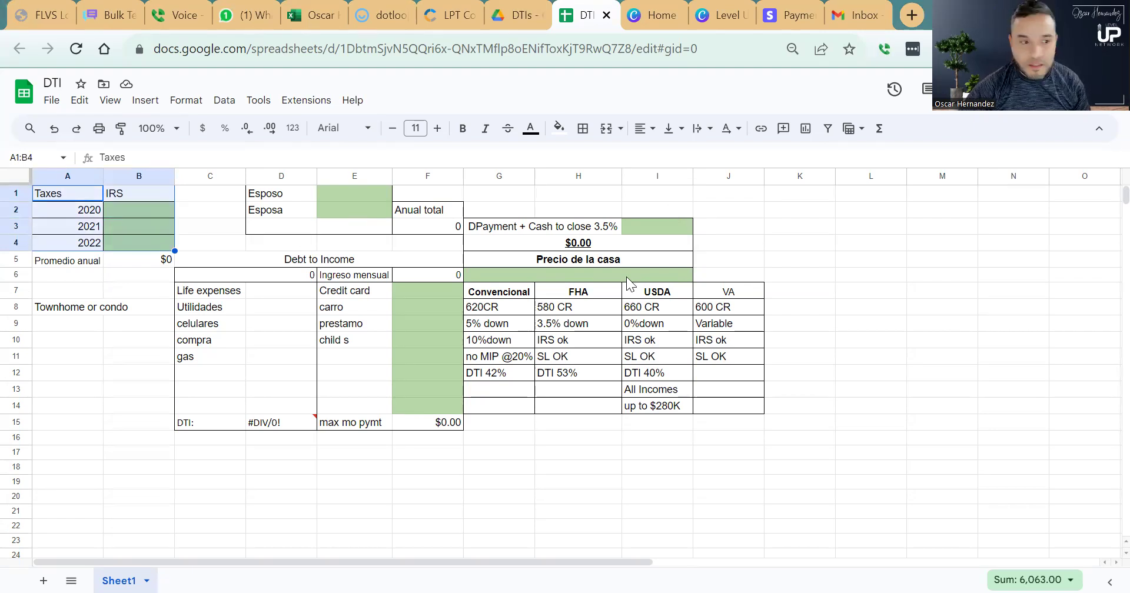
left_click_drag(283, 191, 371, 230)
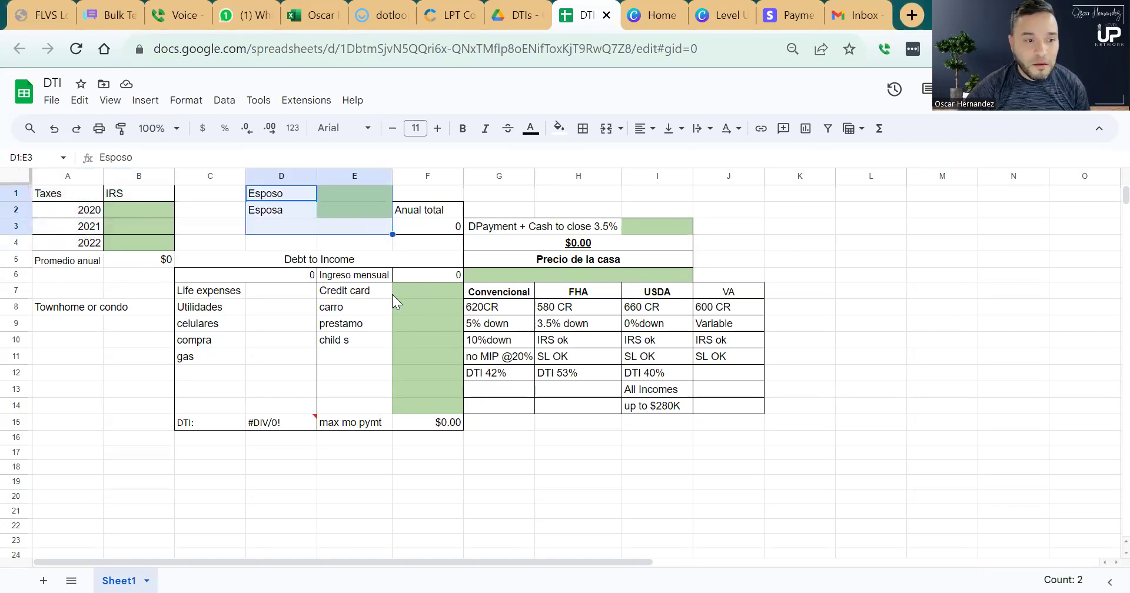
left_click_drag(417, 289, 419, 400)
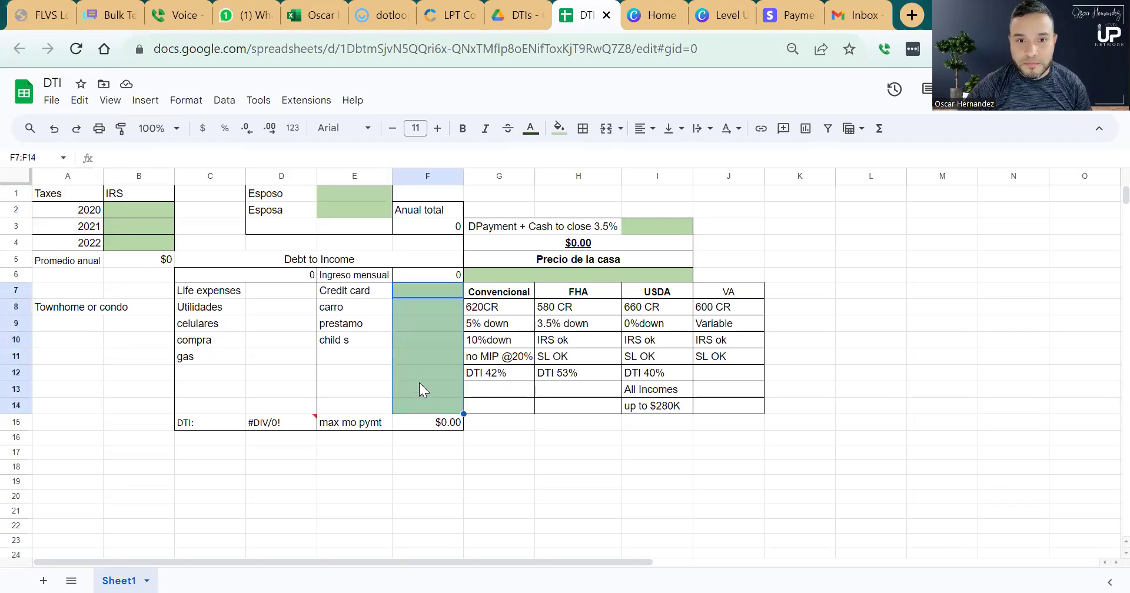
- Delete the "Townhome or condo" note from cell A8
left_click(77, 307)
key("Delete")
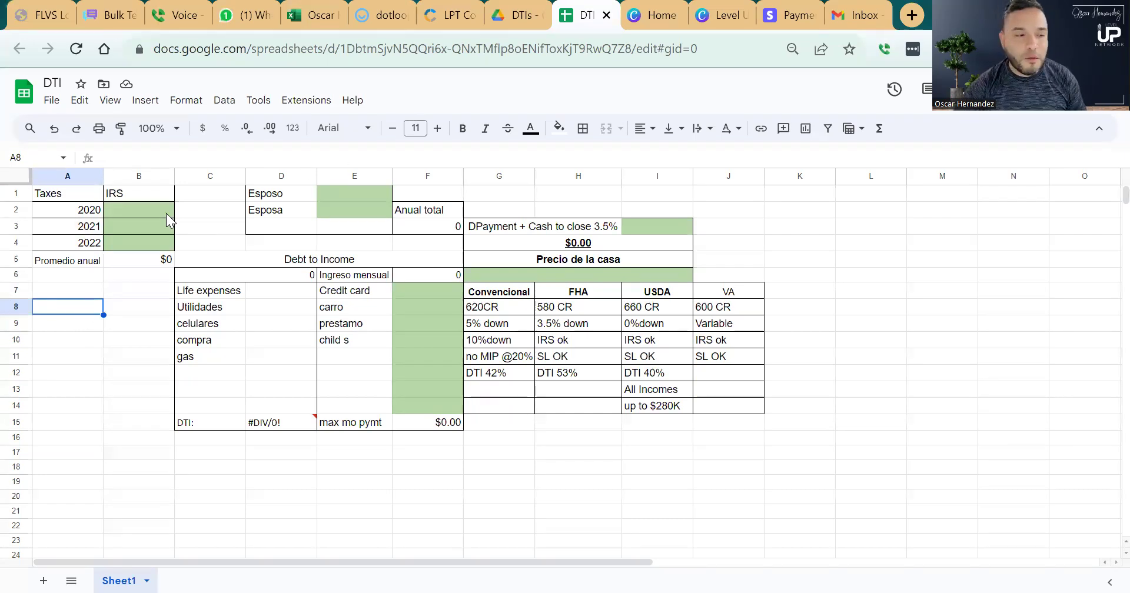
- Enter the IRS tax amounts as 80000 for 2020, 83000 for 2021 and 86000 for 2022
left_click(146, 214)
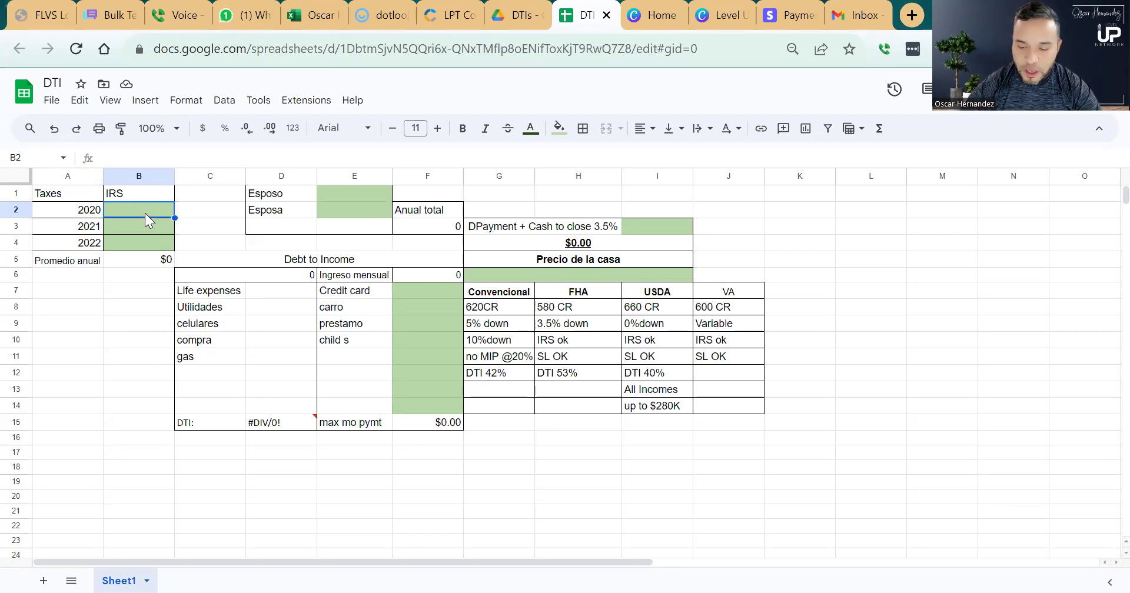
type("80000")
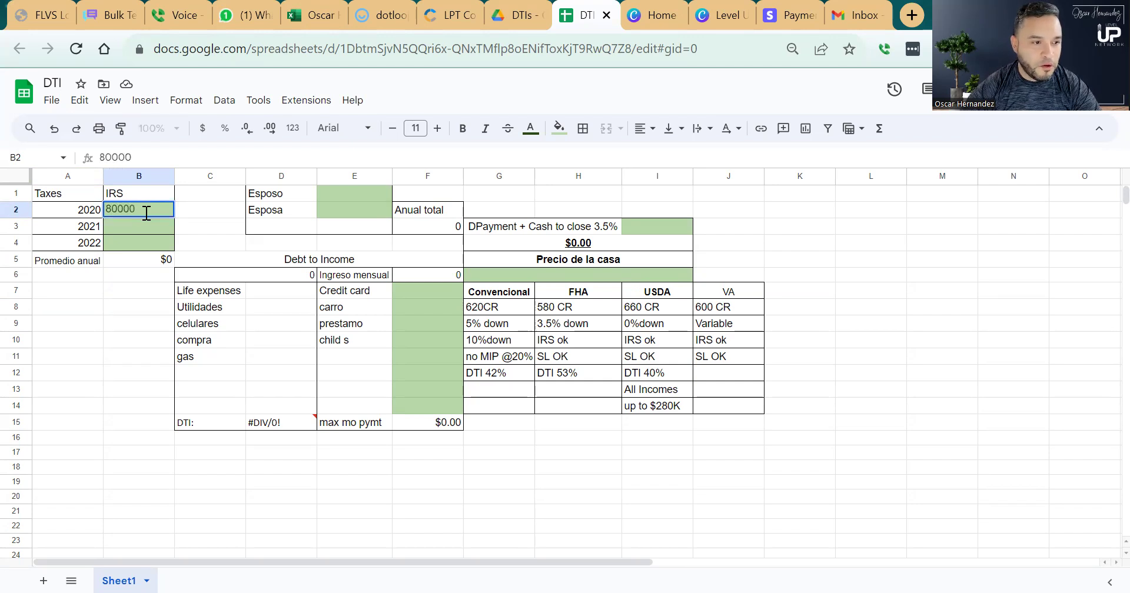
key("Return")
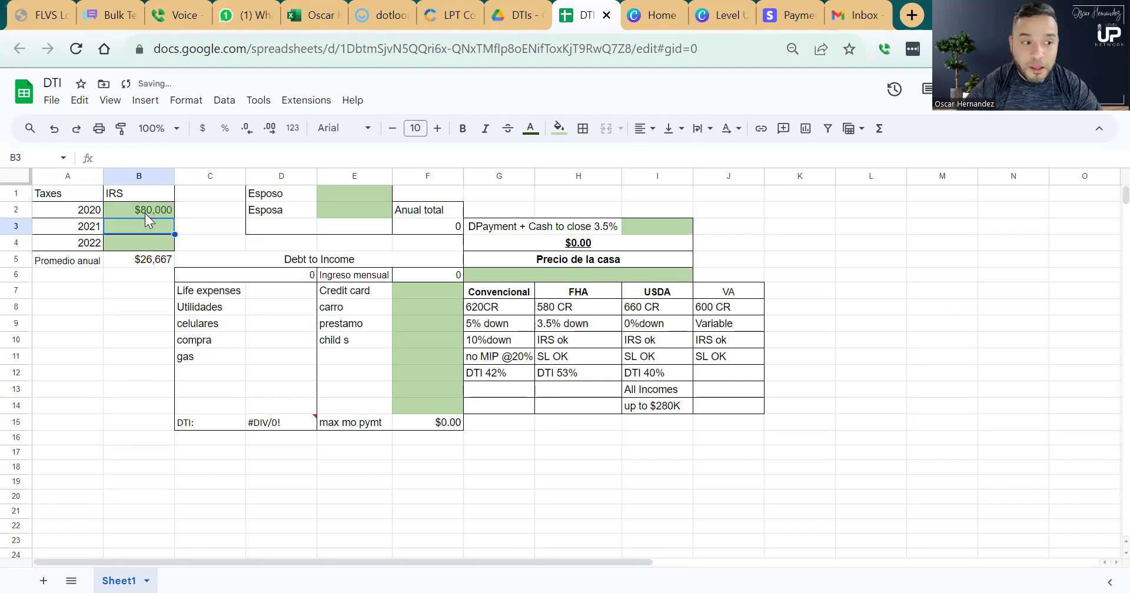
type("830000")
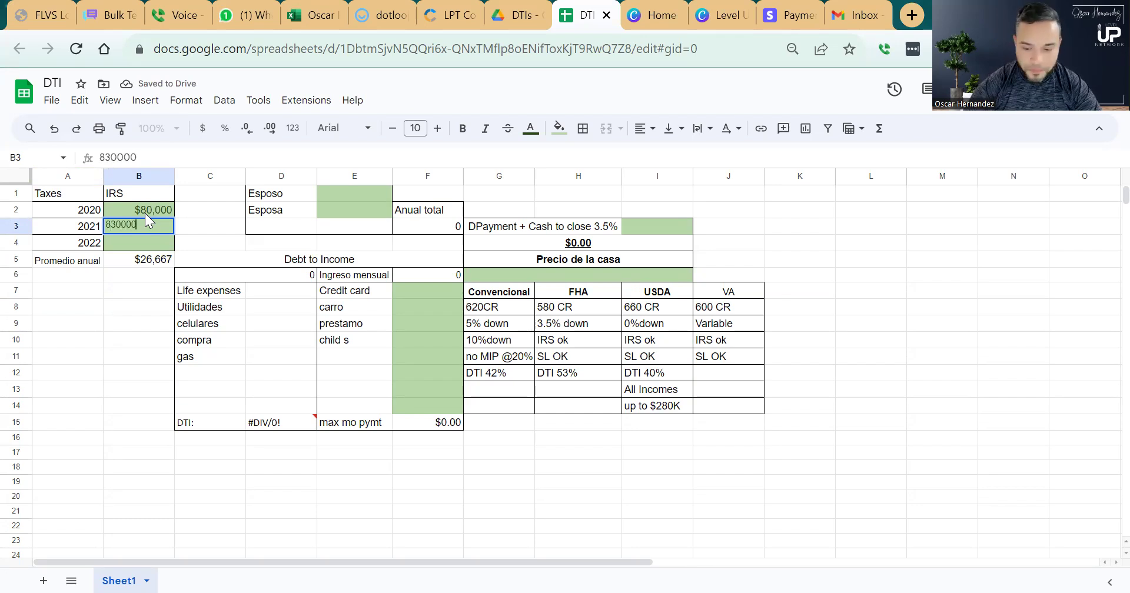
key("BackSpace")
key("Return")
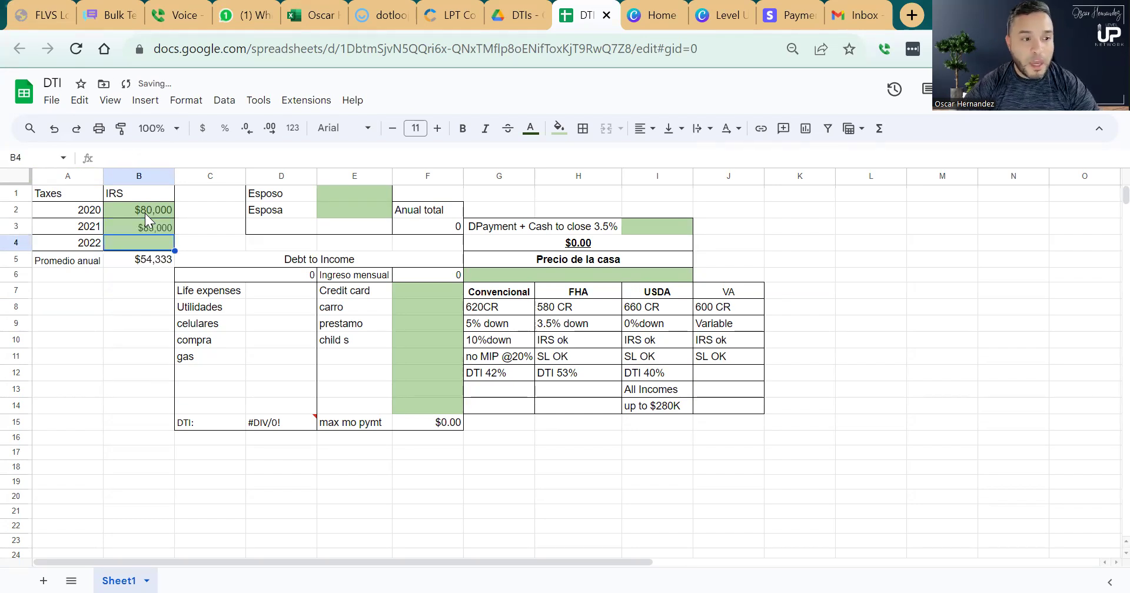
type("86000")
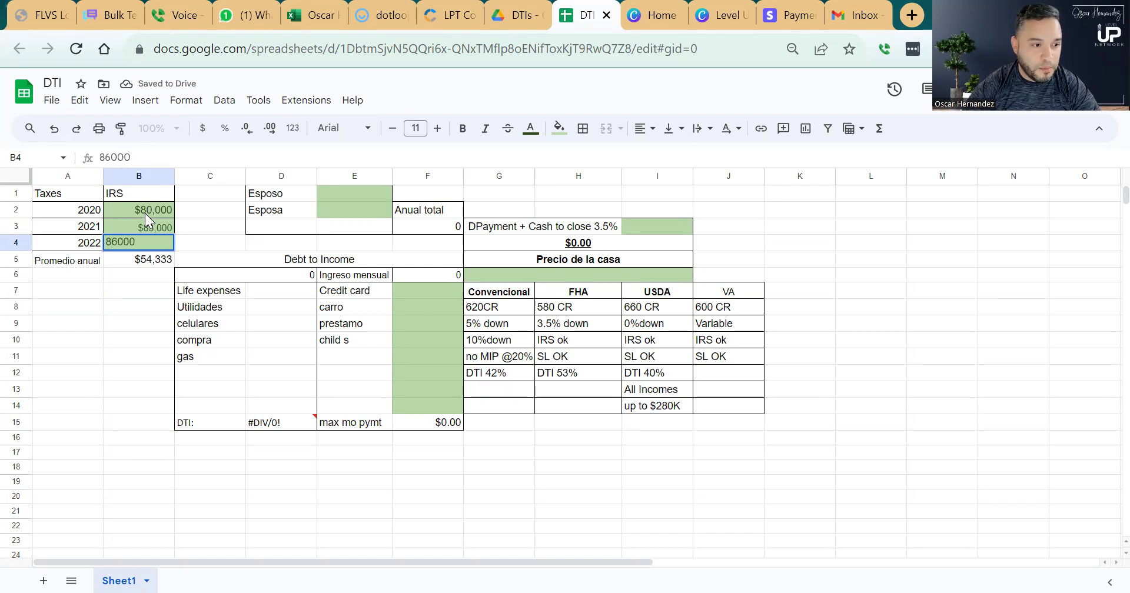
key("Return")
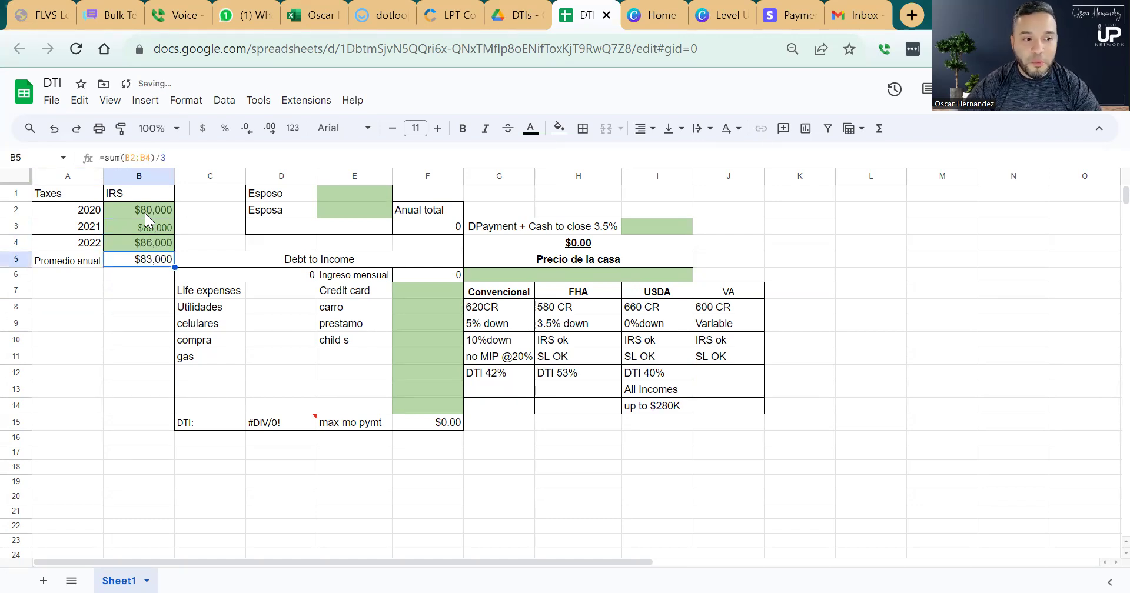
- Add the label "salario 3" in cell D3, below Esposa
key("Right")
key("Up")
key("Up")
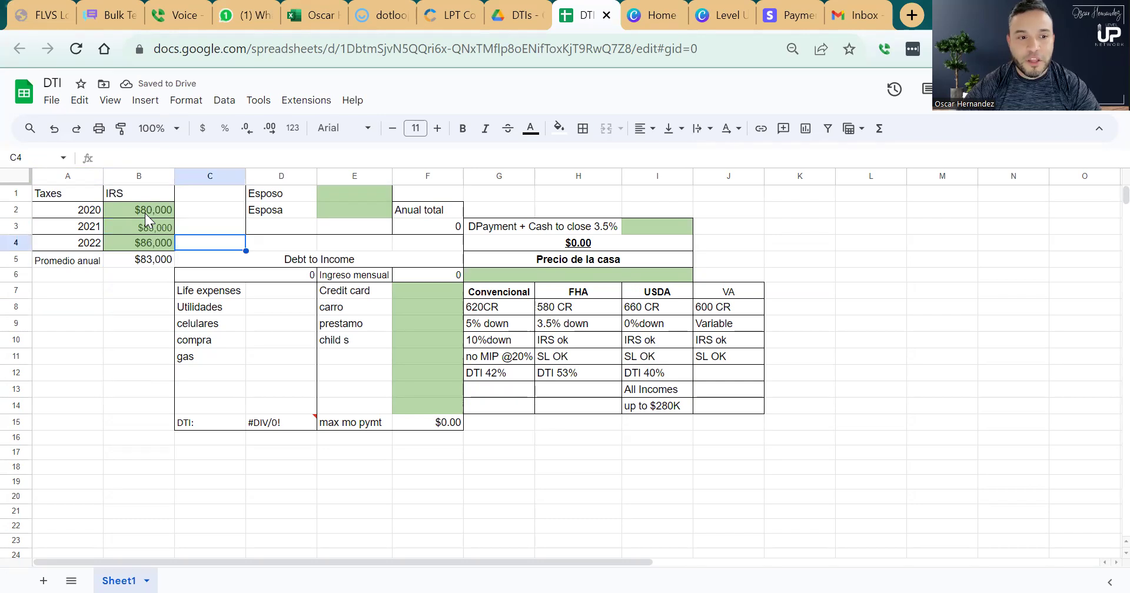
key("Up")
key("Up")
key("Right")
key("Right")
key("Down")
key("Left")
key("Down")
type("sala")
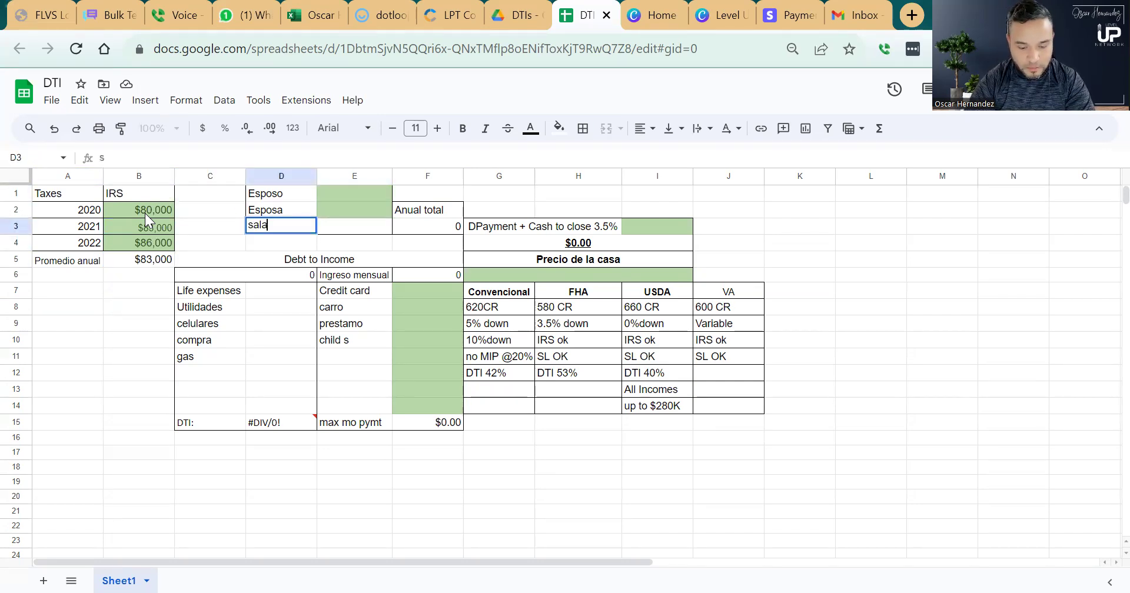
type("rio 3")
- Enter annual salaries of 40000 for Esposo and 46000 for Esposa
key("Up")
key("Up")
key("Right")
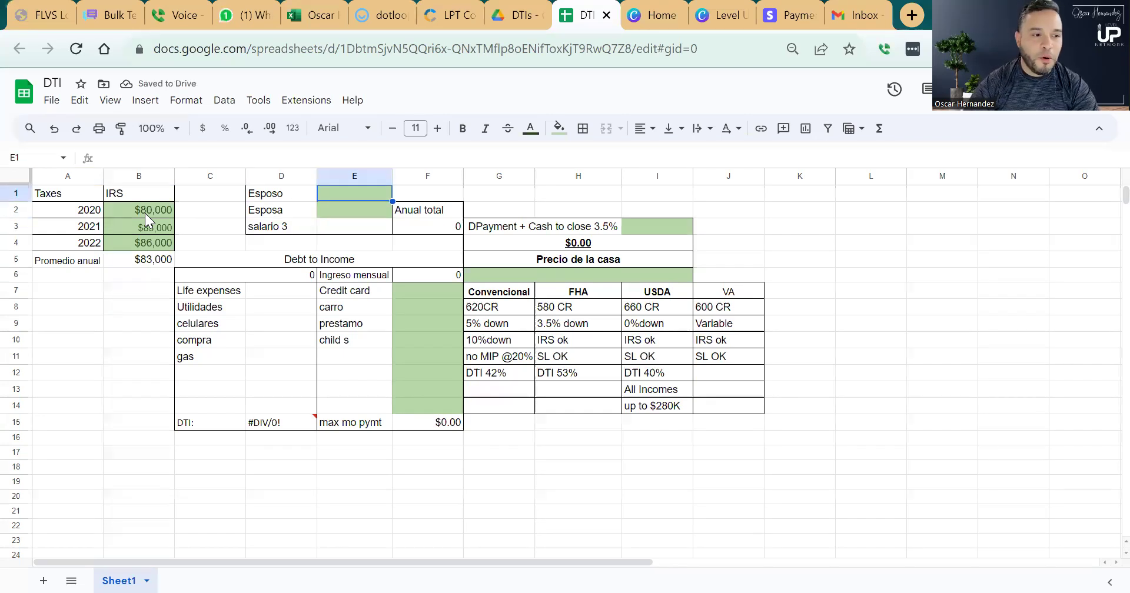
type("40000")
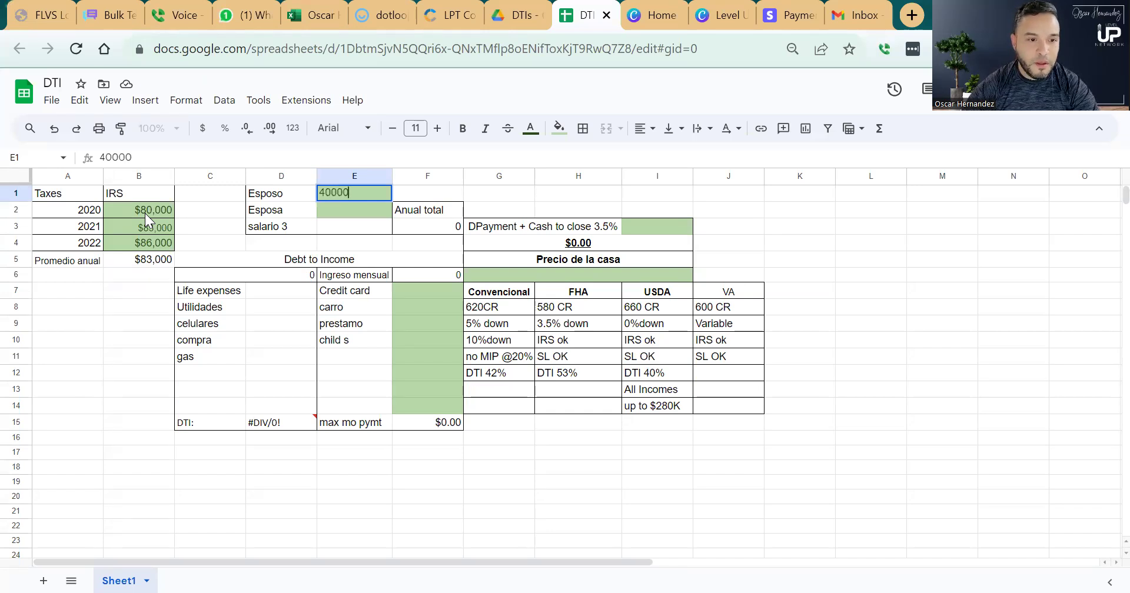
key("Return")
type("46000")
key("Return")
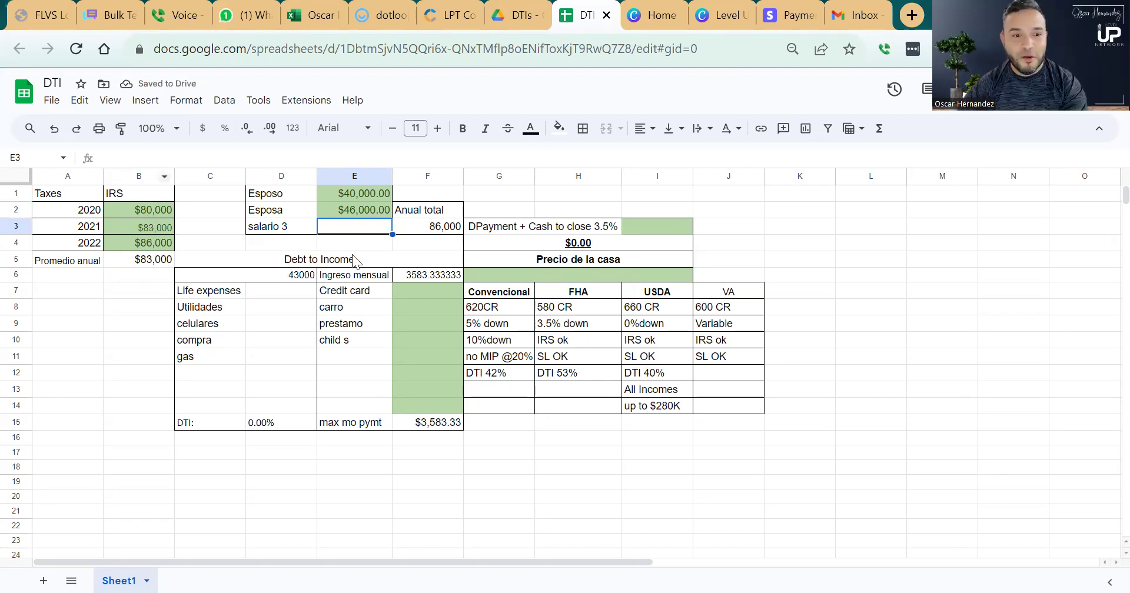
- Enter the credit card payments in the Debt to Income table as the formula =35+50+180
left_click_drag(258, 257, 318, 426)
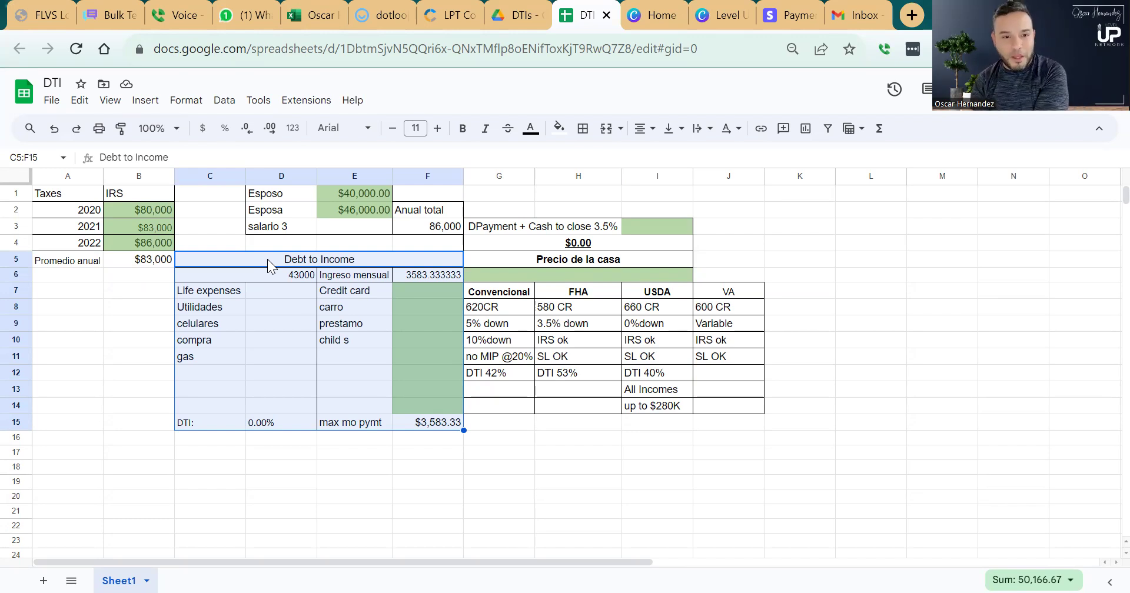
left_click(440, 274)
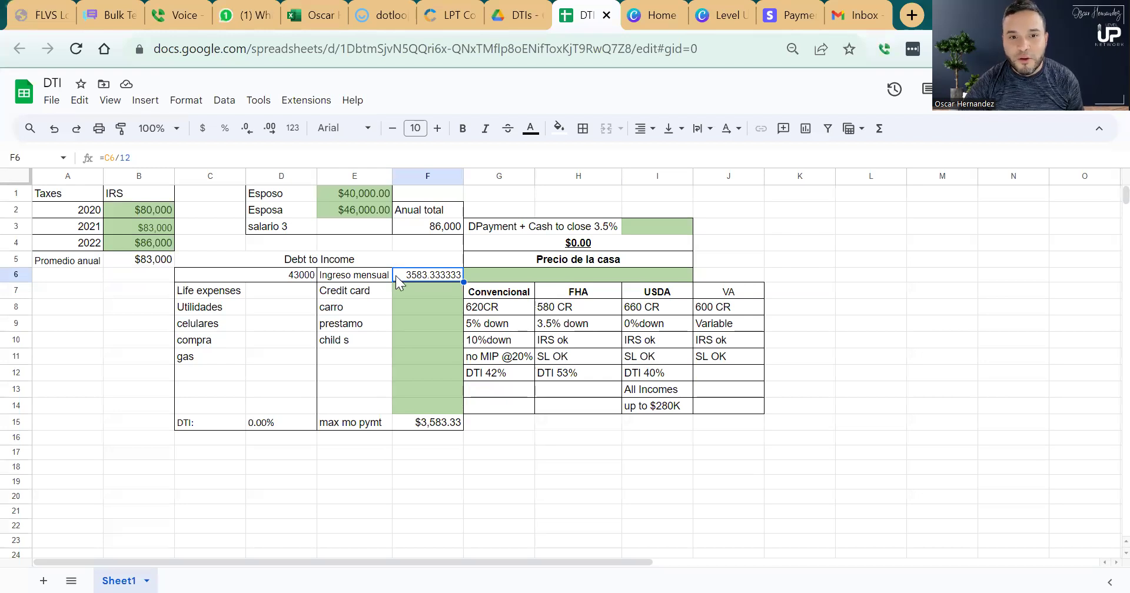
left_click(419, 290)
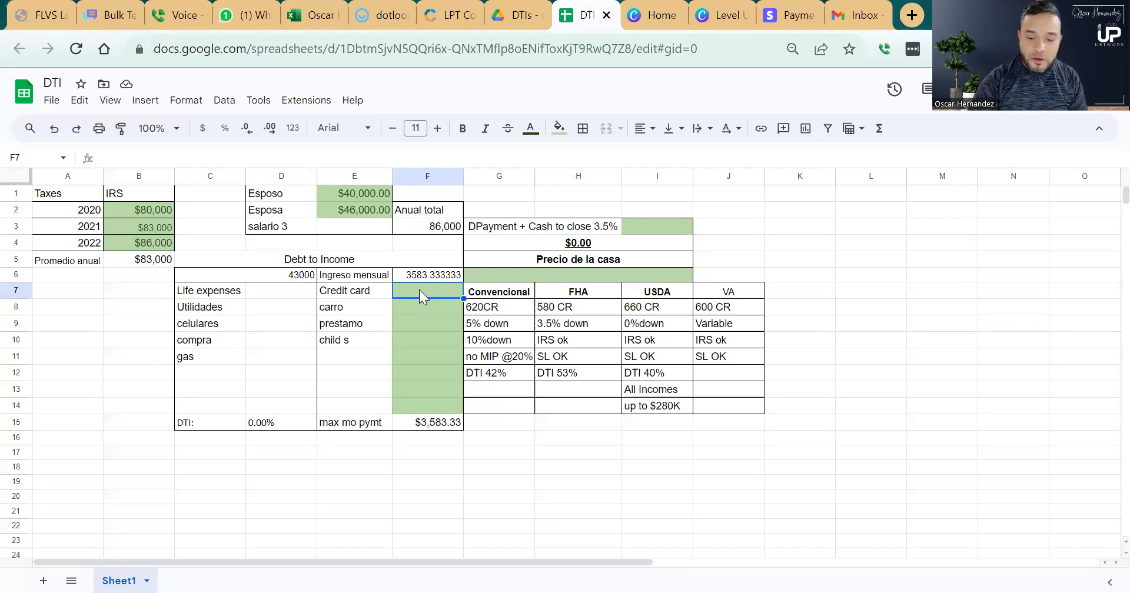
type("=")
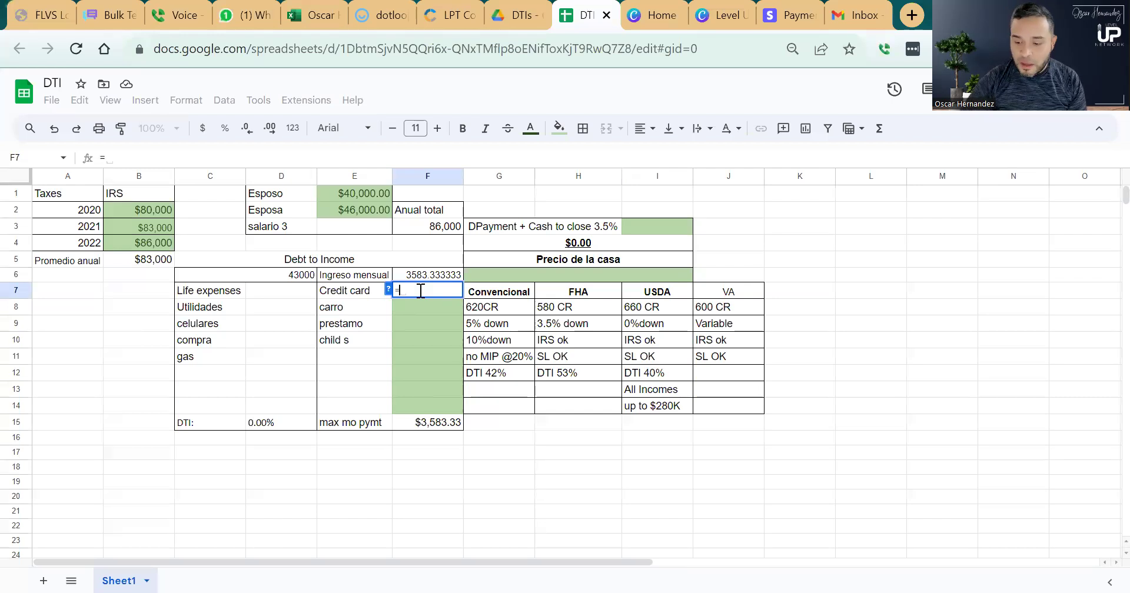
type("35+")
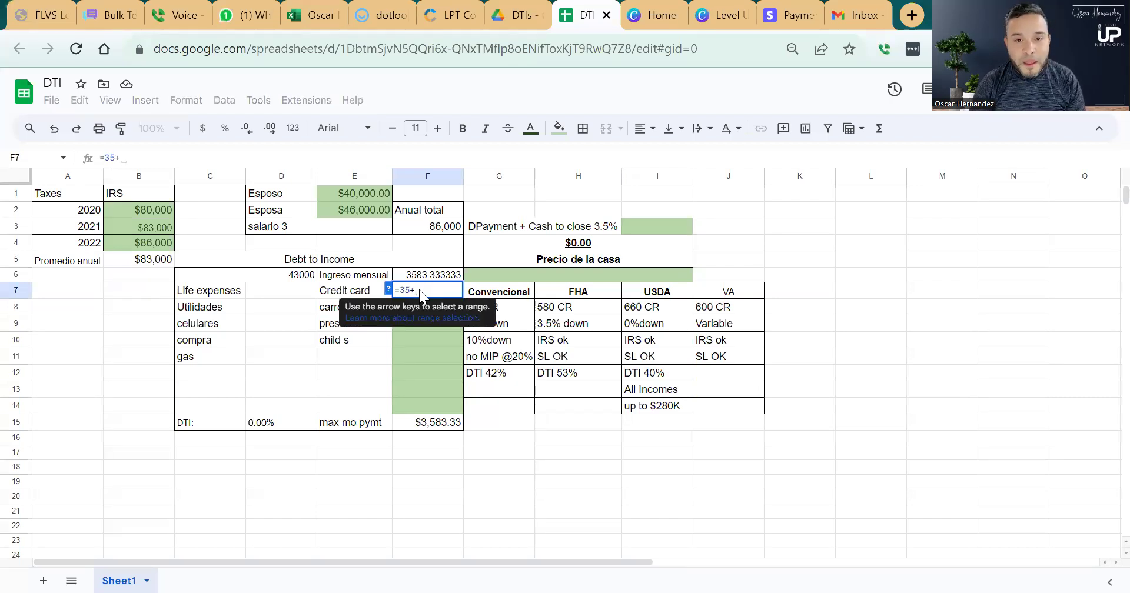
type("5")
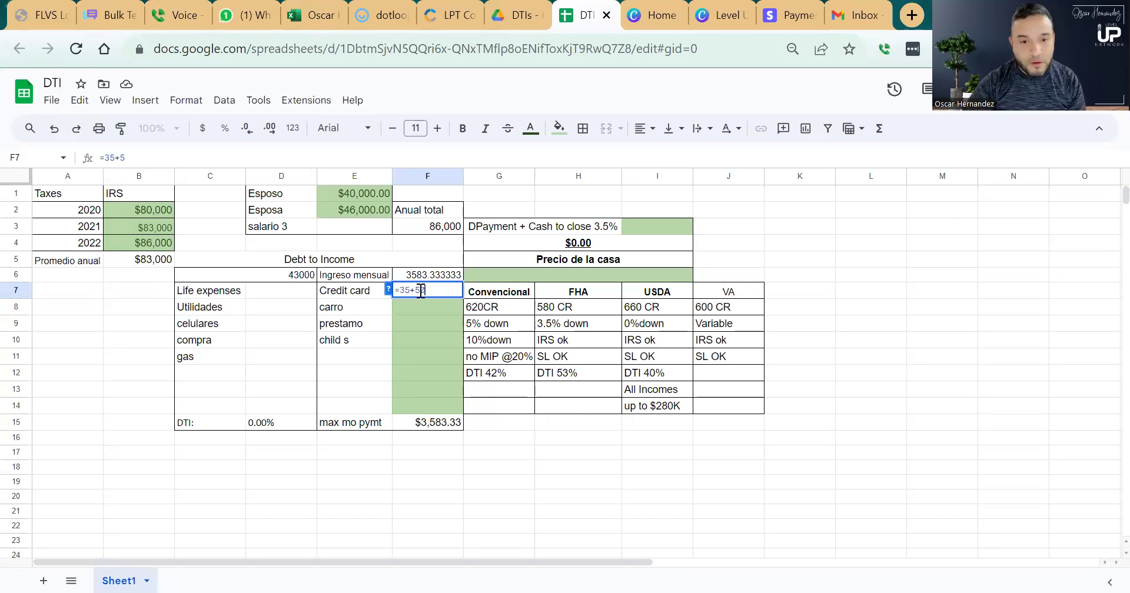
type("0+180")
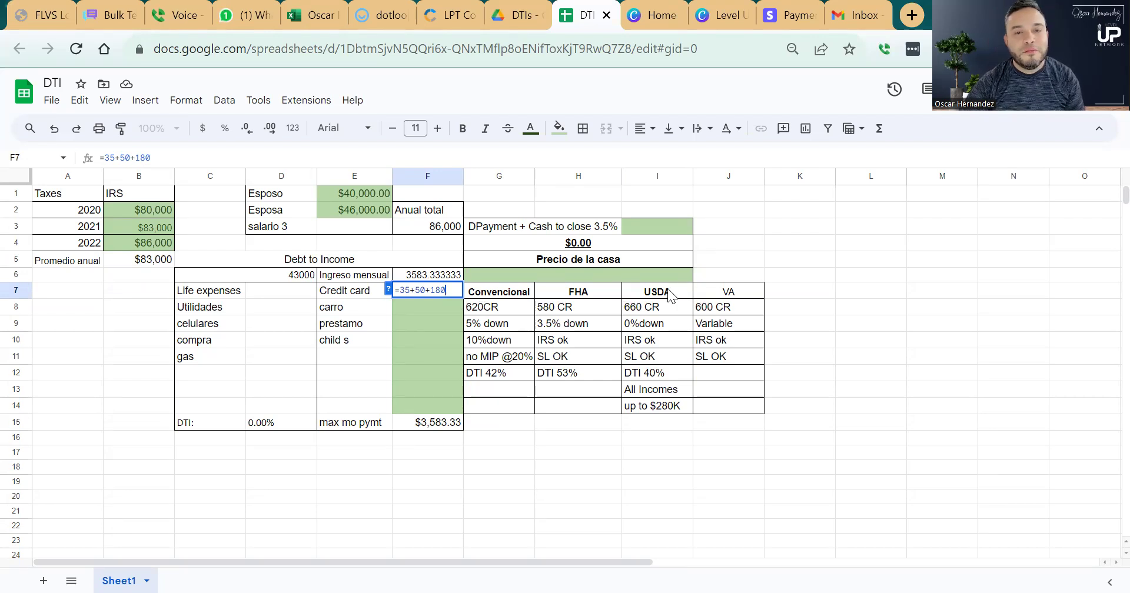
key("Return")
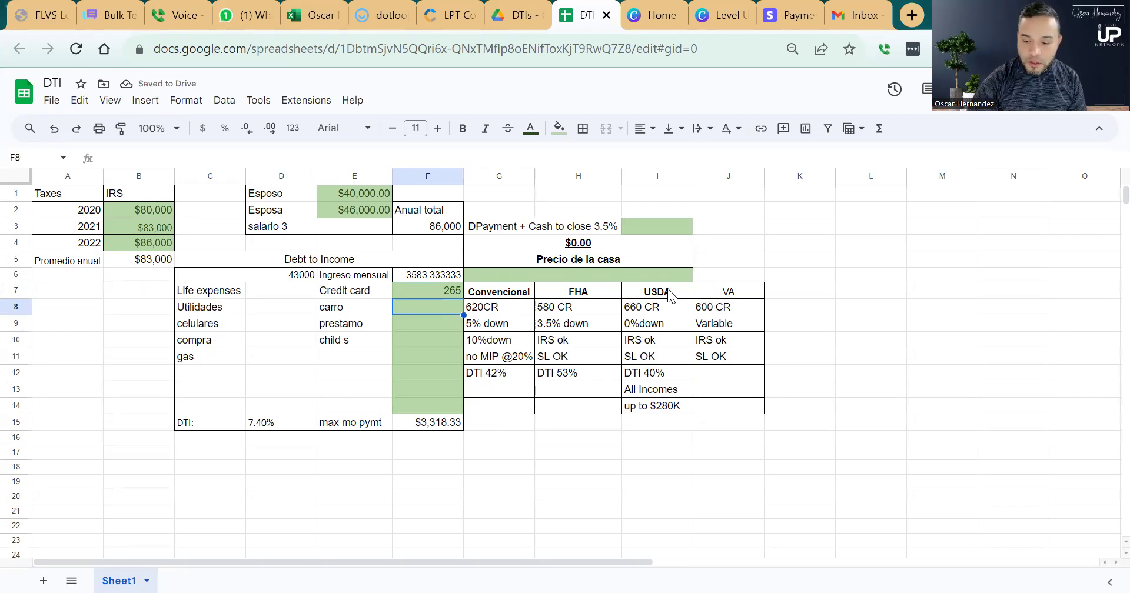
- Enter the two car payments in the carro row as the formula =400+800
type("=400+")
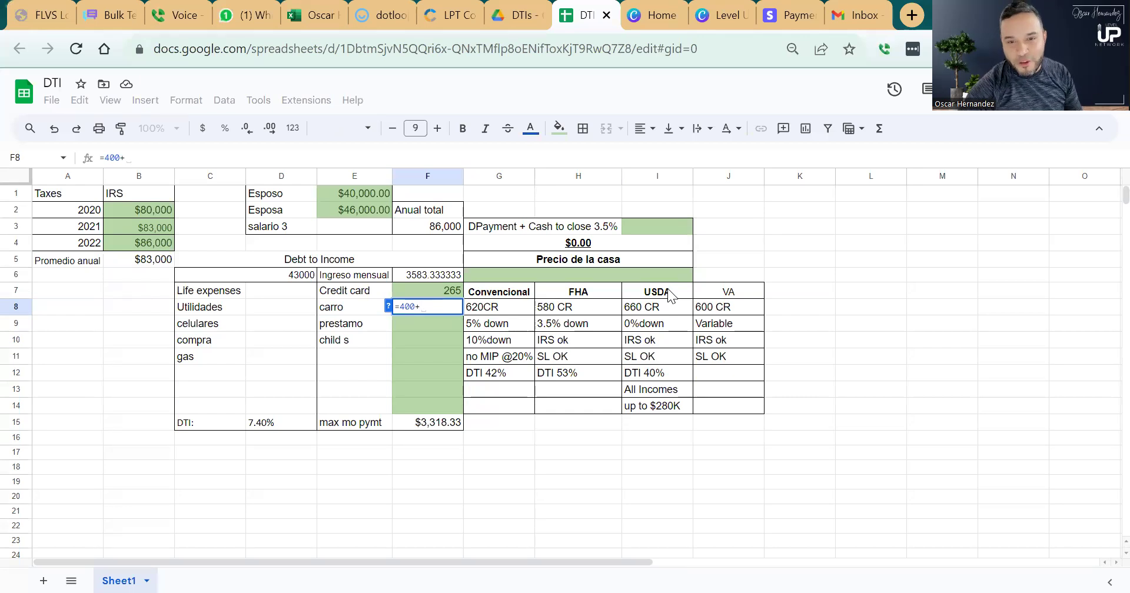
type("800")
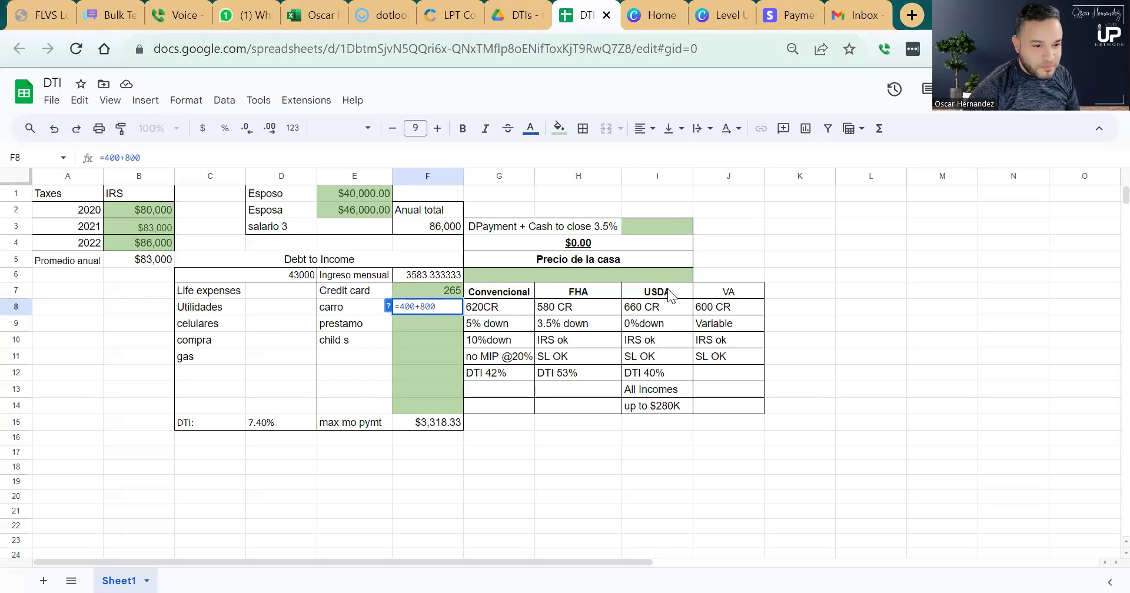
key("Return")
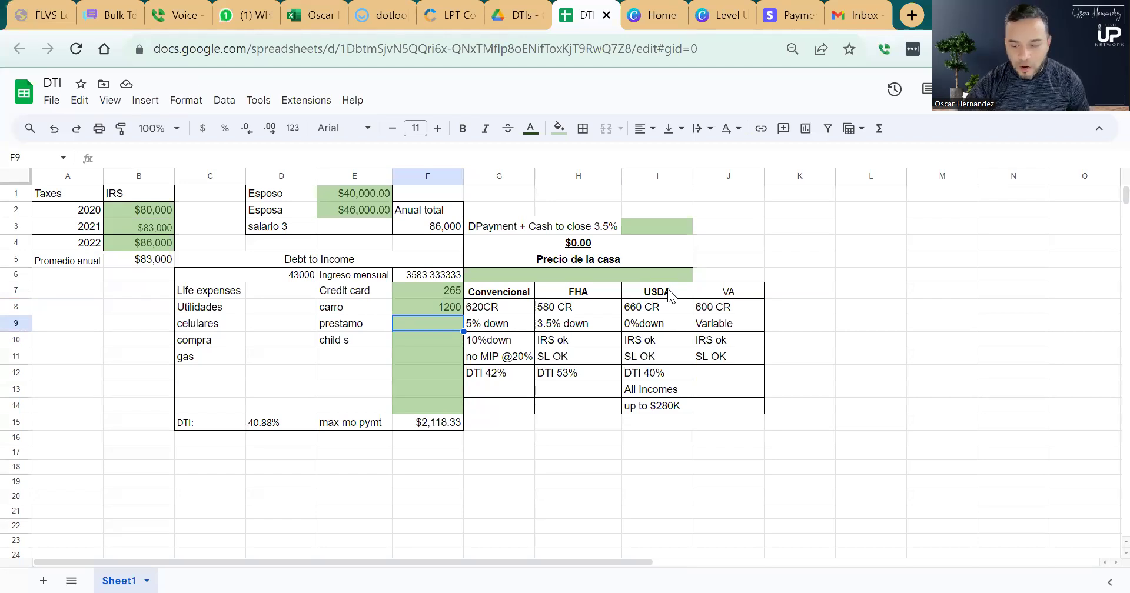
key("Down")
key("Left")
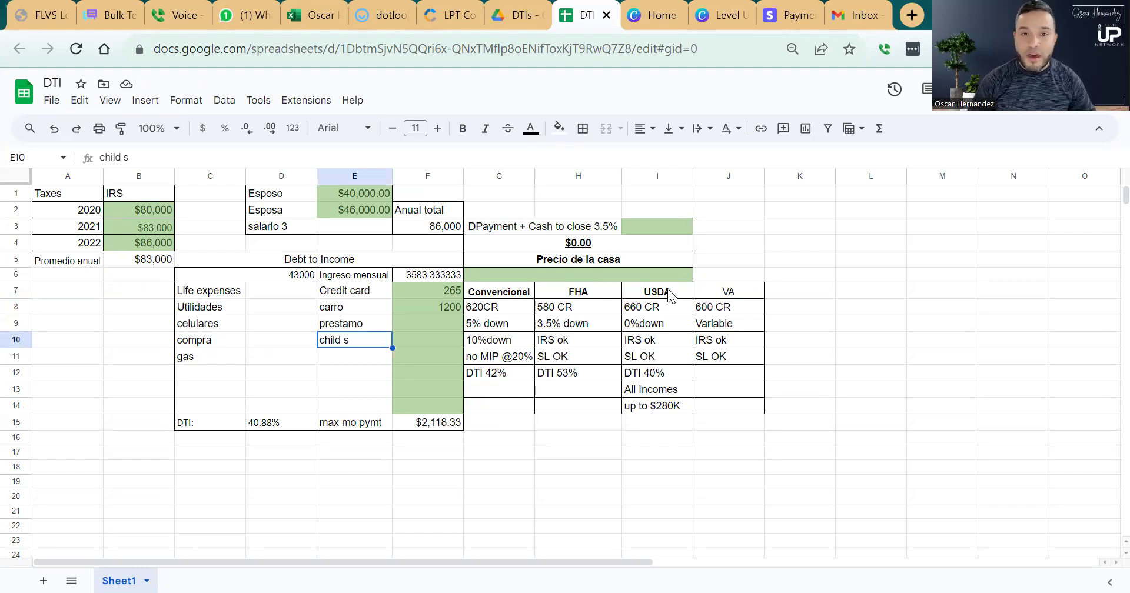
- Add the debt labels "IRS" and "Student Loan" in column E, directly below child s
key("Down")
type("IRS")
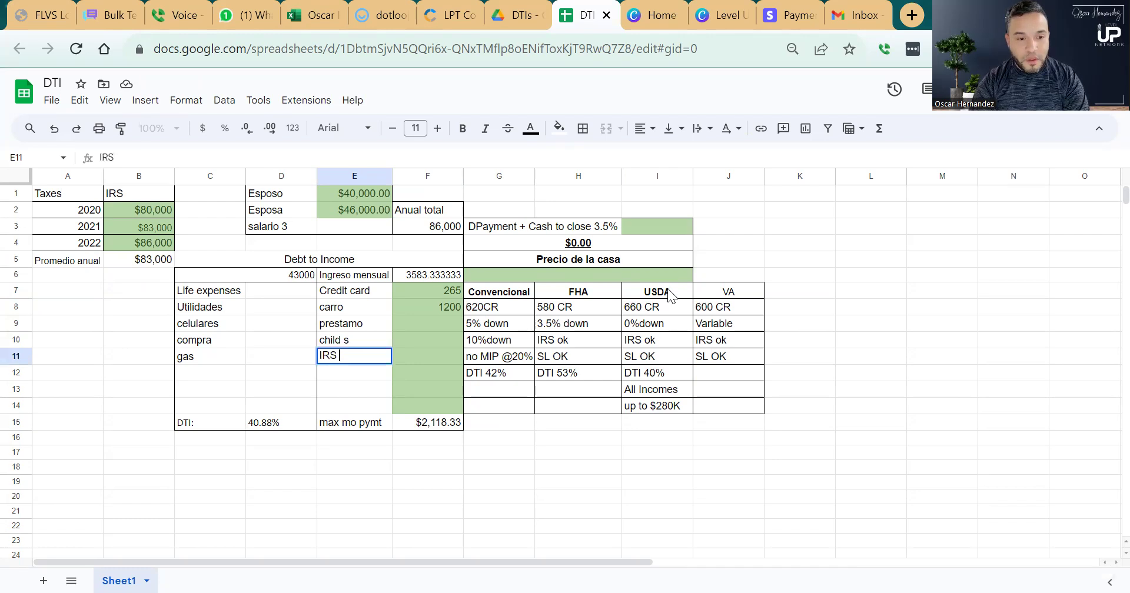
key("Up")
key("Right")
key("Down")
key("Down")
key("Left")
type("Stude")
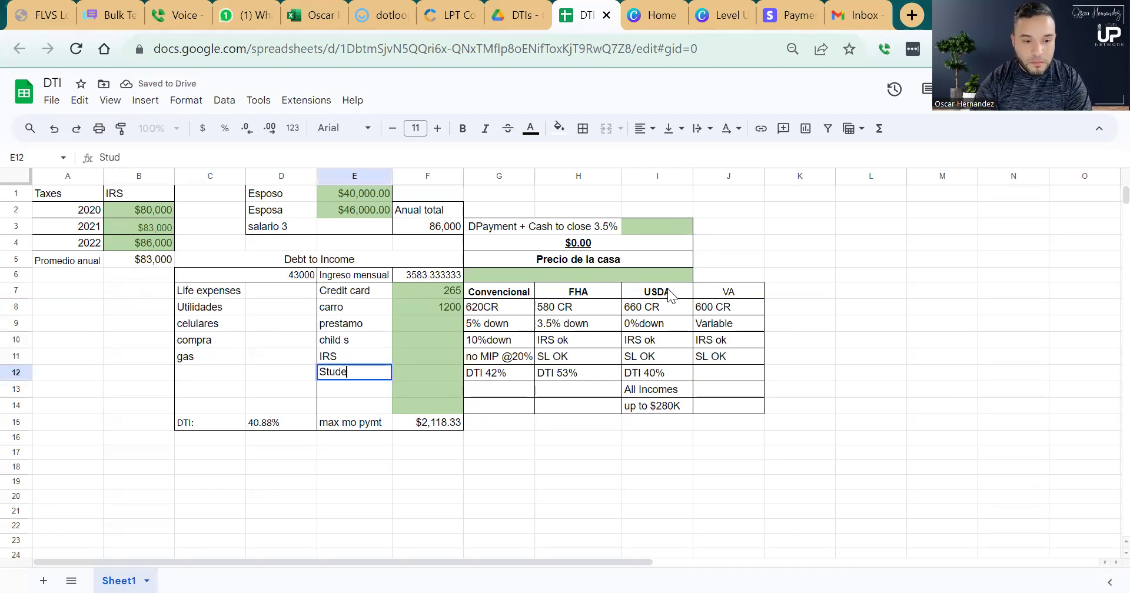
type("nt Loan")
- Enter 0 for prestamo, child s, IRS and Student Loan, and check the DTI and max mo pymt formulas
key("Right")
key("Up")
key("Up")
key("Up")
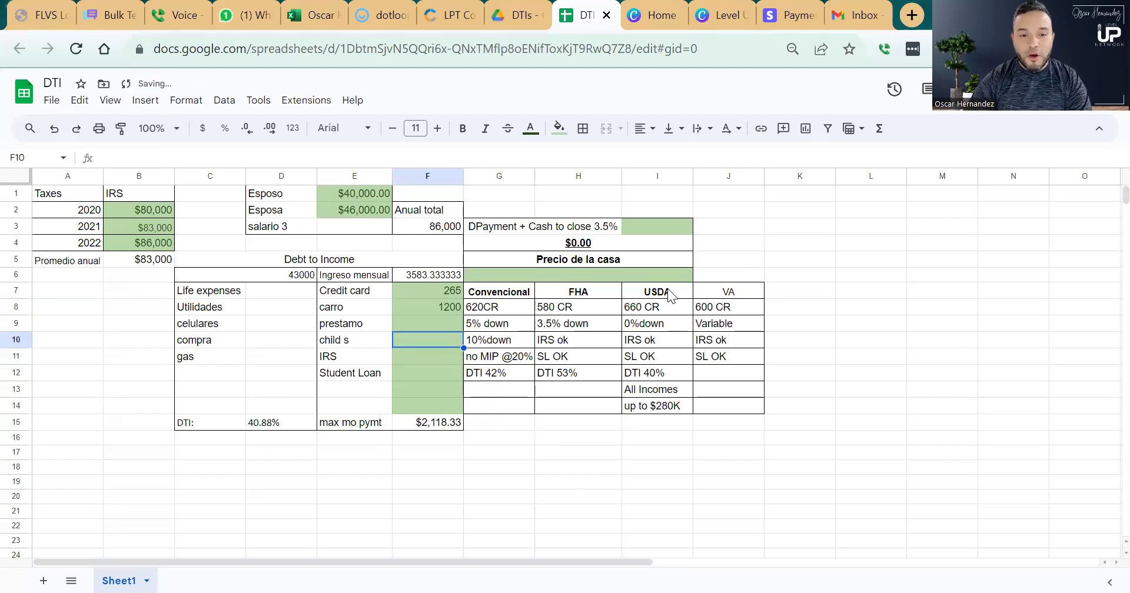
type("0")
key("Return")
type("0")
key("Return")
type("0")
key("Return")
type("0")
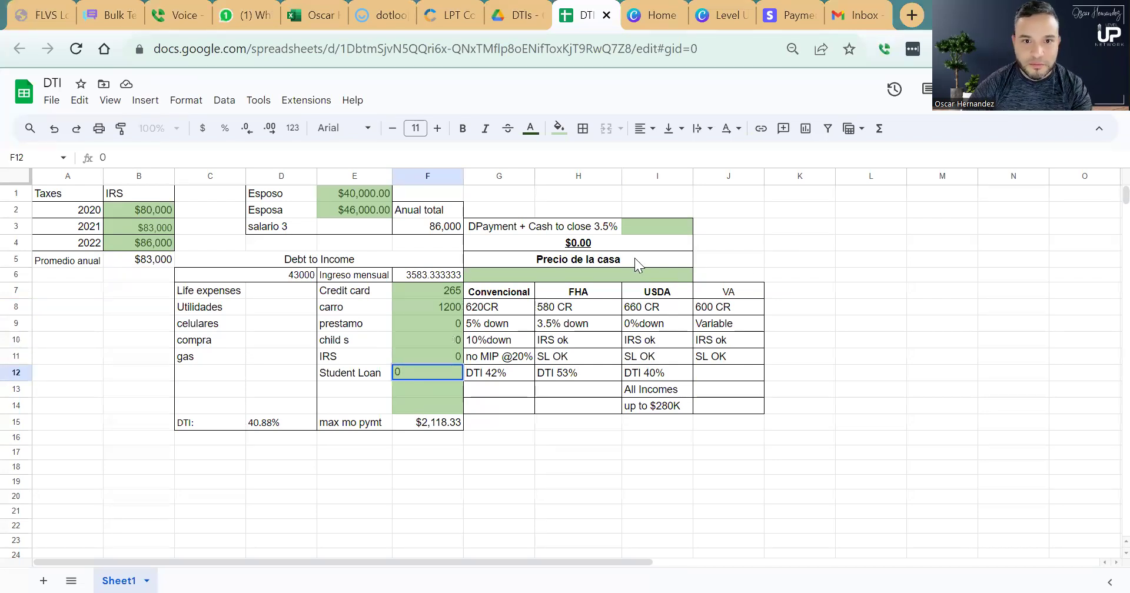
left_click(412, 356)
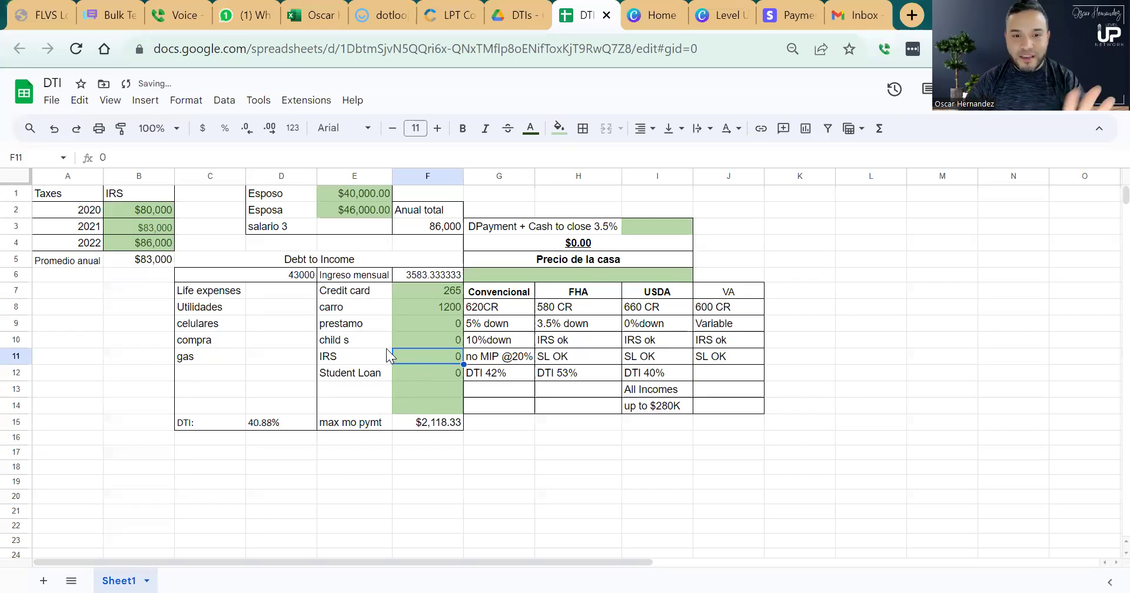
left_click(264, 422)
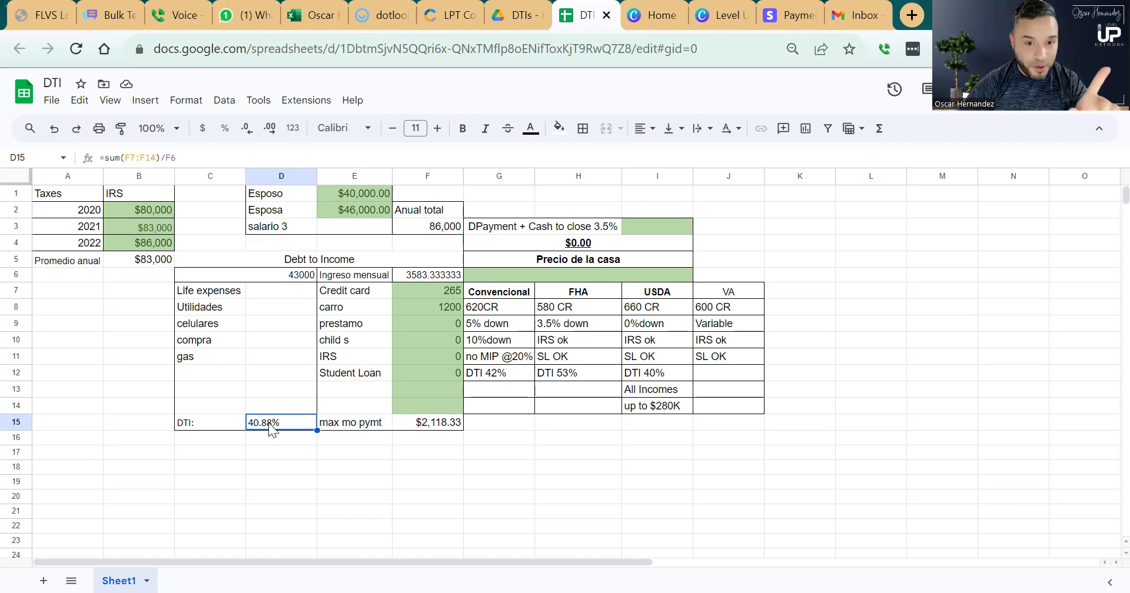
left_click(433, 425)
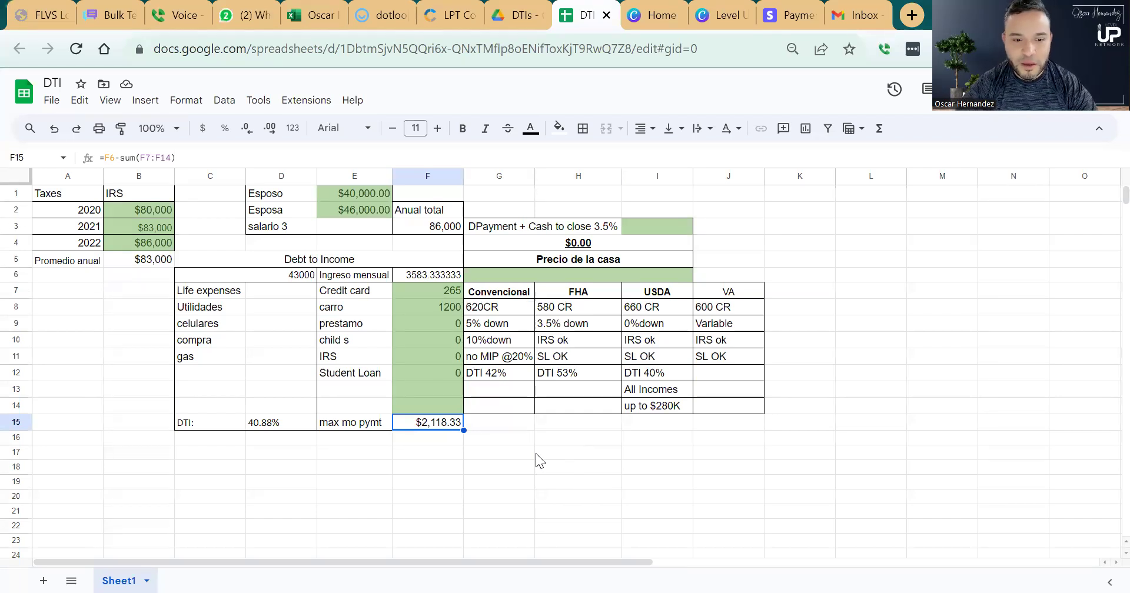
- Enter a house price of 320000 in the green cell under Precio de la casa
left_click(556, 274)
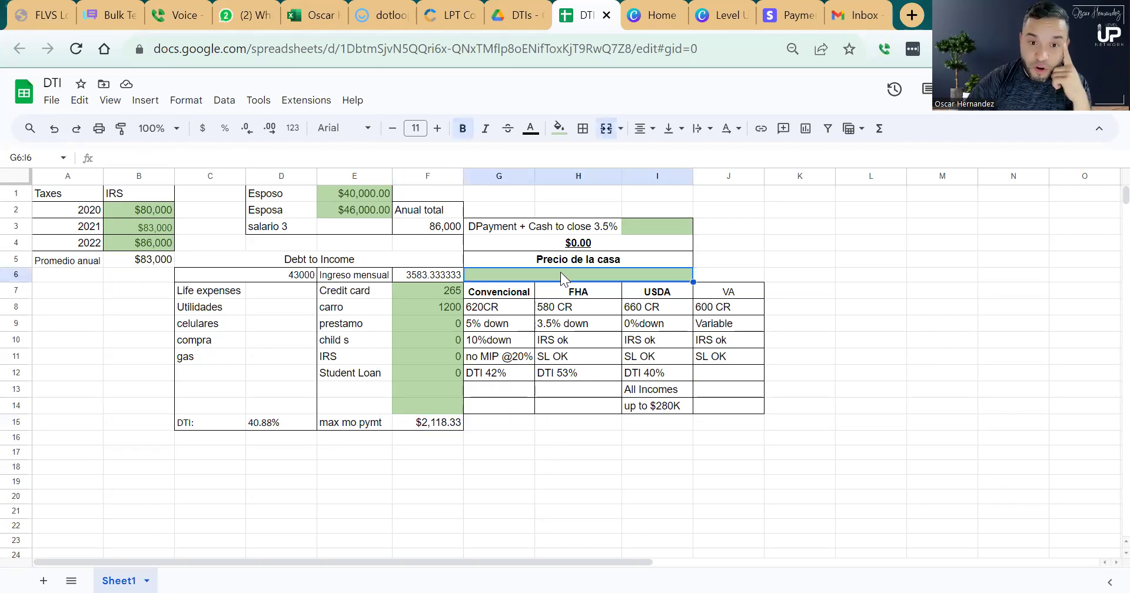
type("320,00")
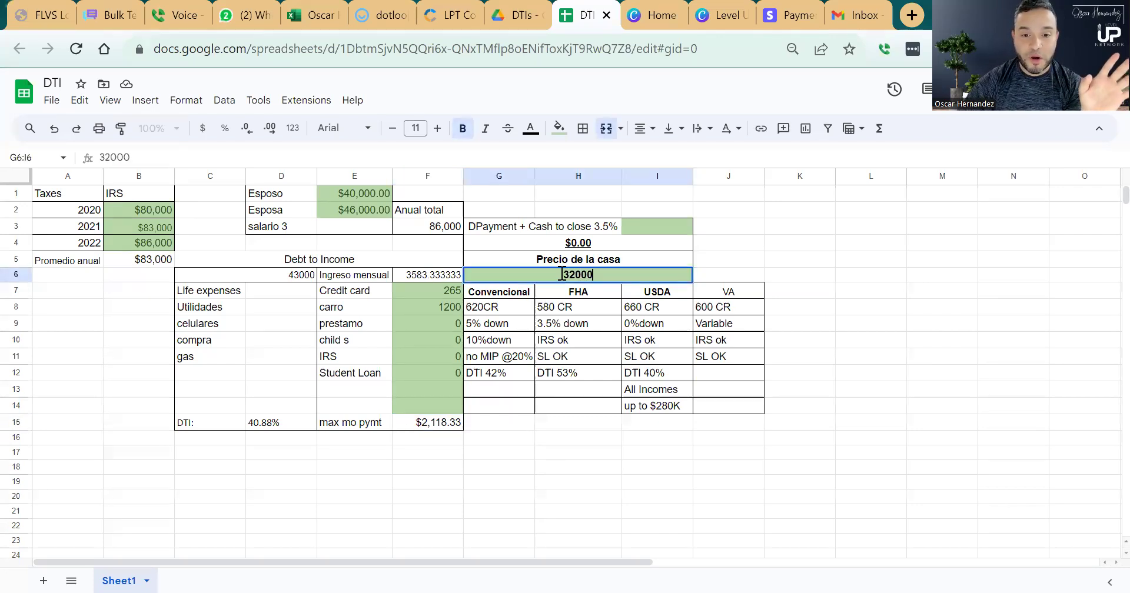
type("0")
key("Return")
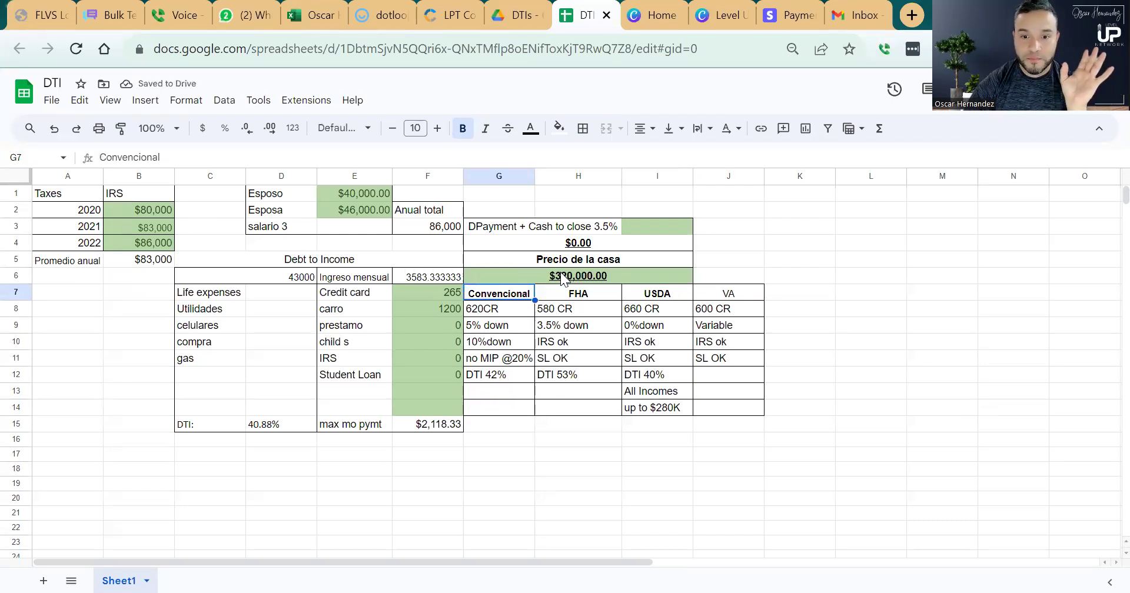
- Set the DPayment + Cash to close percentage to 7% and review the formula that multiplies it by the house price
left_click(659, 226)
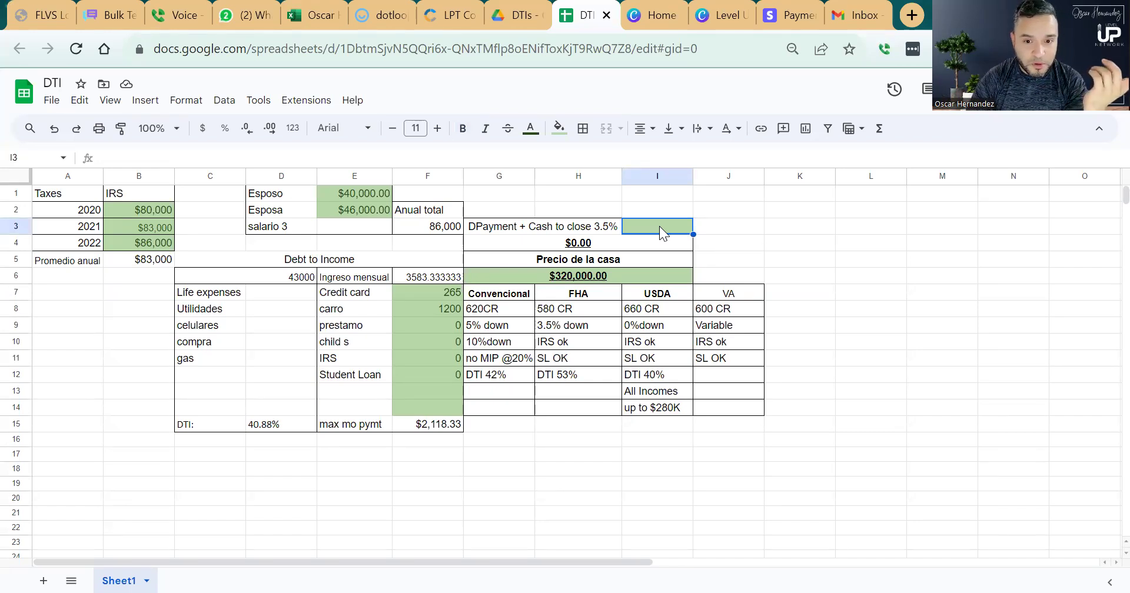
type("7")
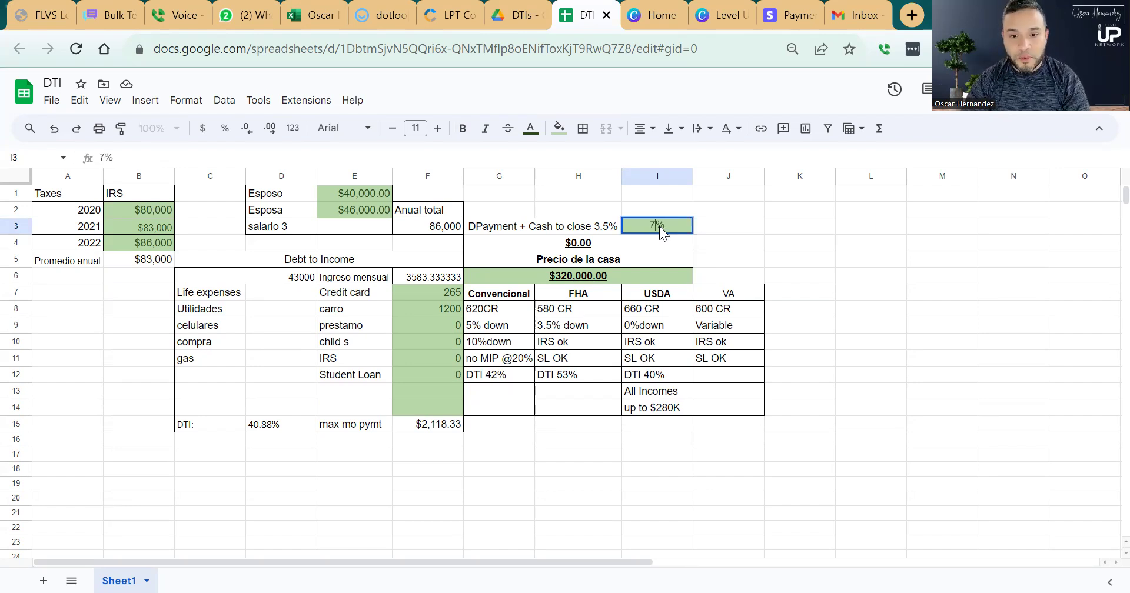
key("Return")
left_click(659, 225)
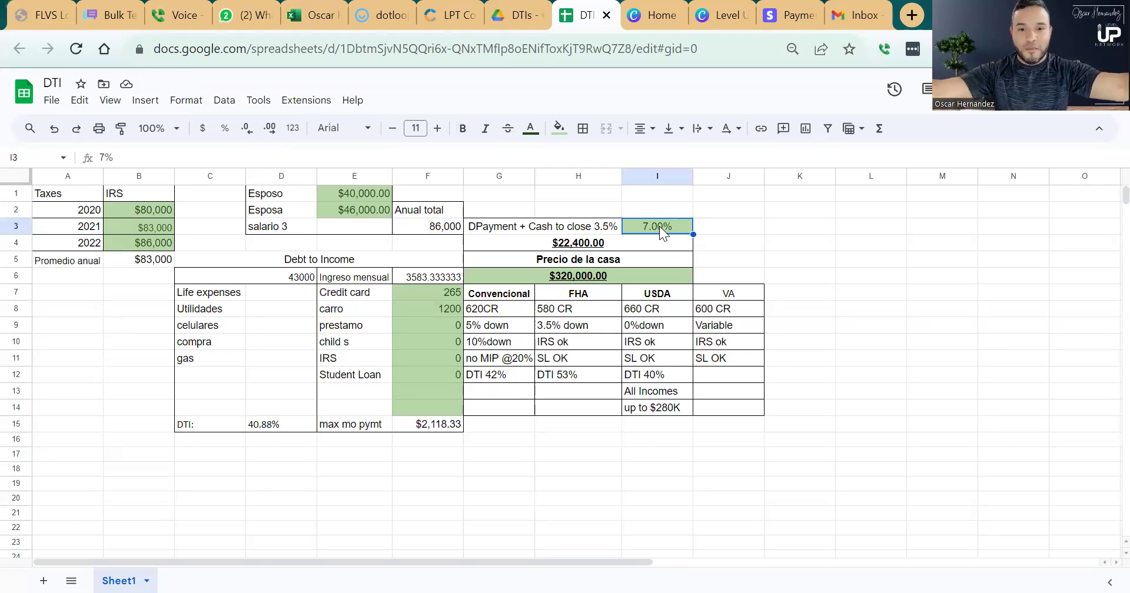
key("Down")
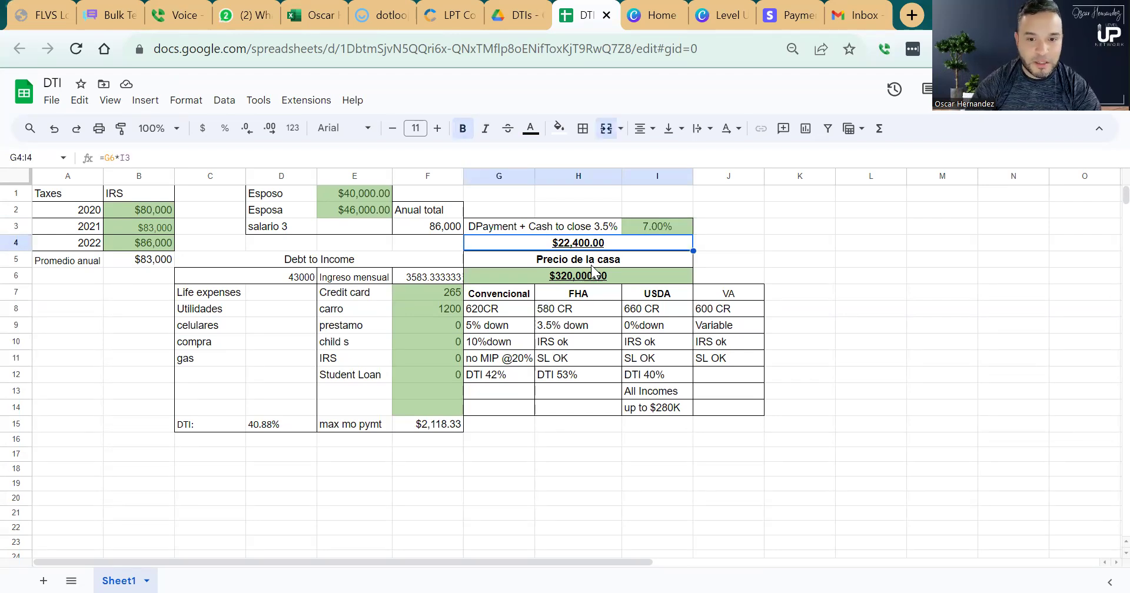
double_click(549, 242)
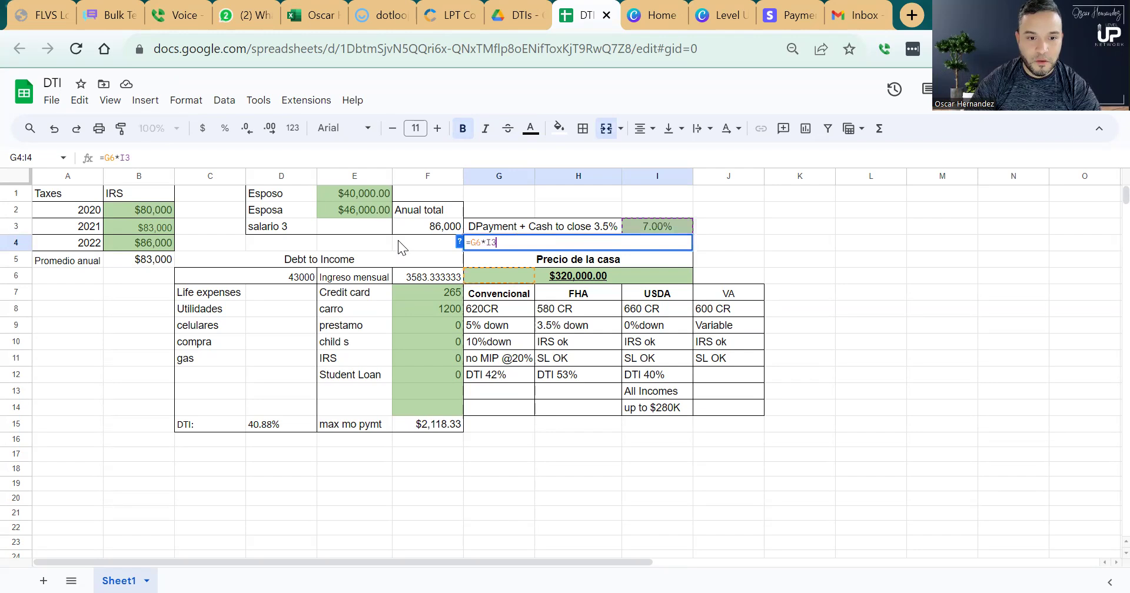
left_click(398, 240)
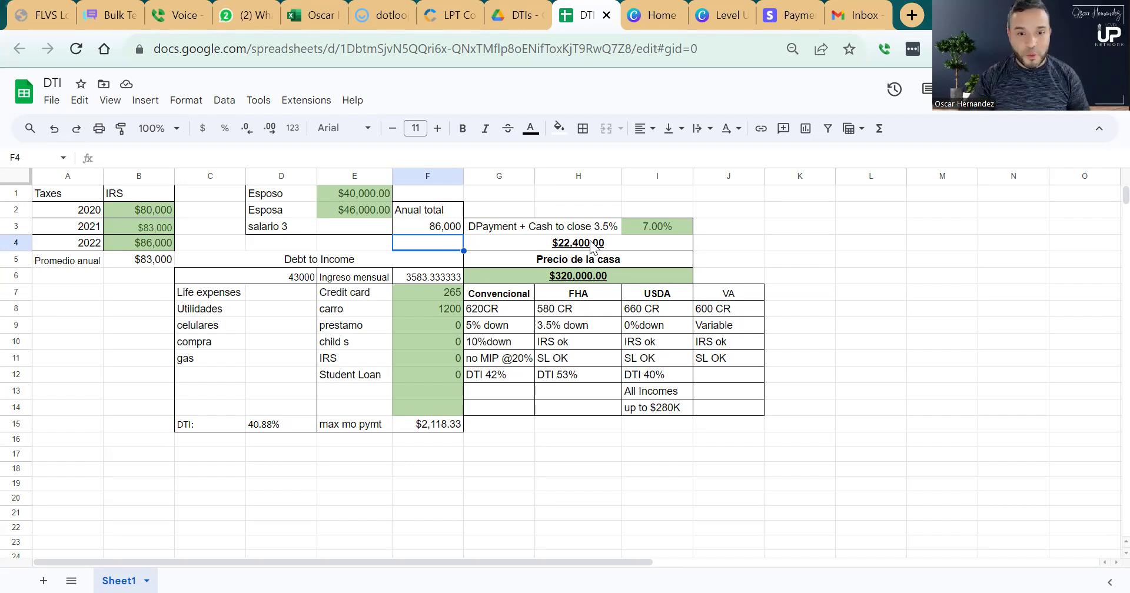
left_click(591, 247)
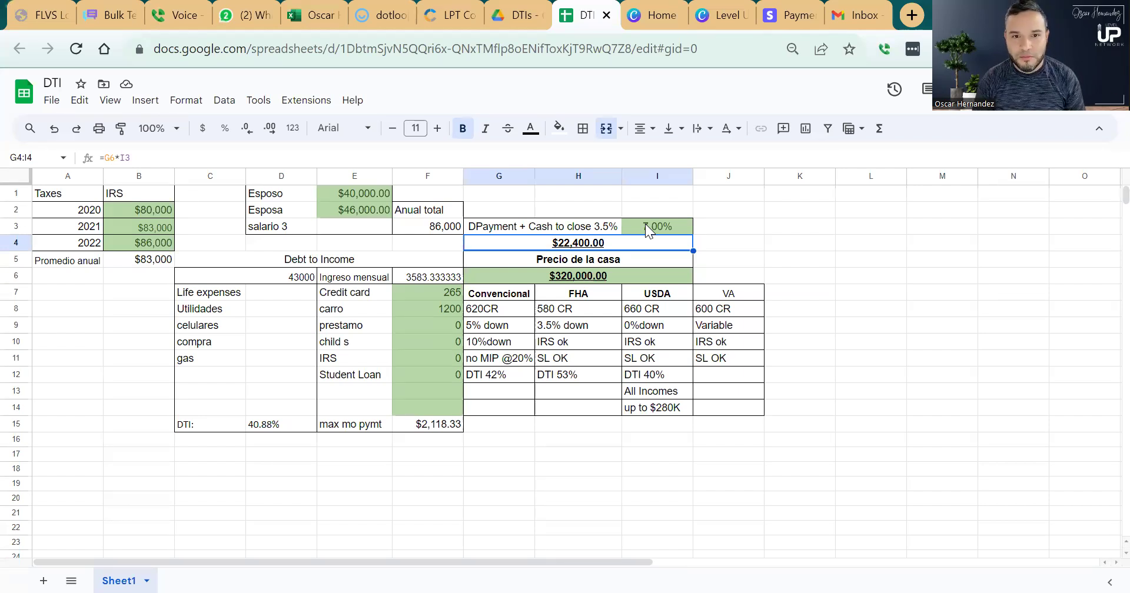
left_click(551, 279)
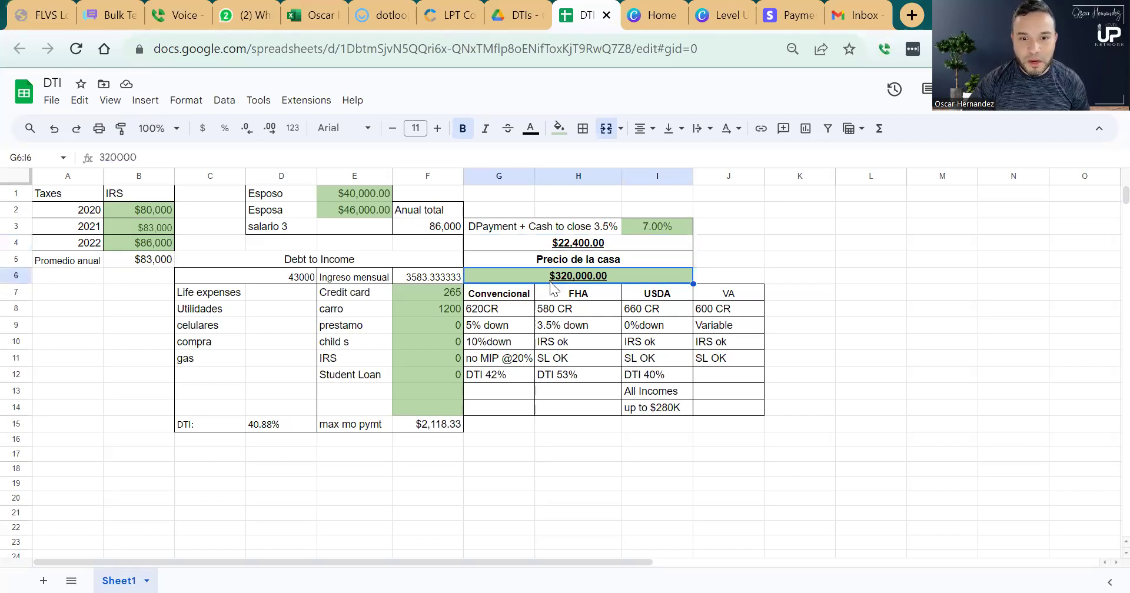
- Add the location "Davenport" in cell A7, below the tax average
left_click(69, 296)
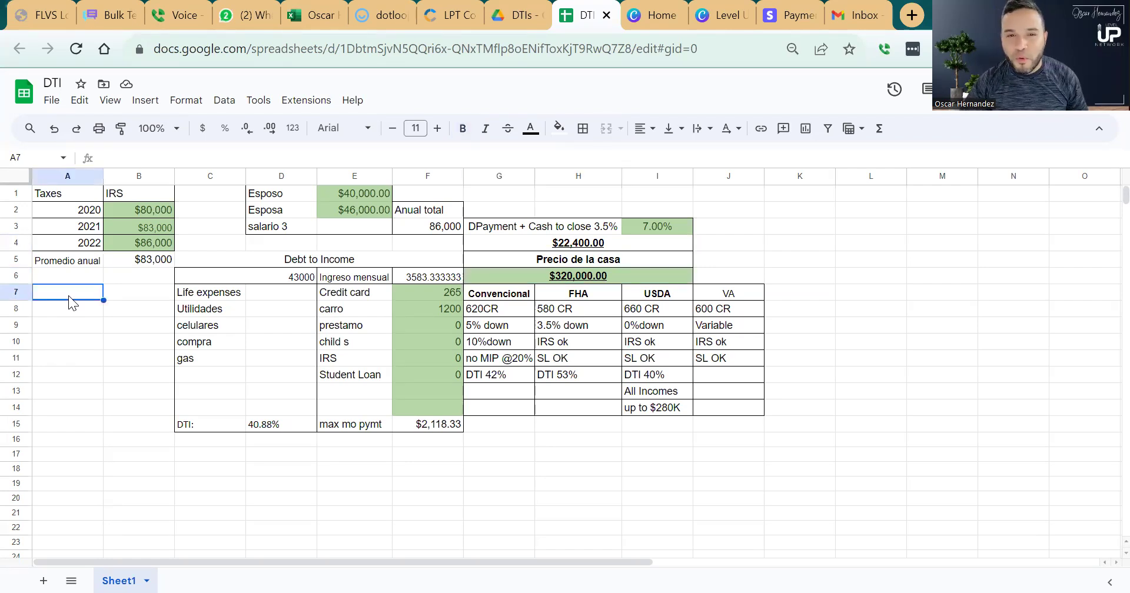
type("Da")
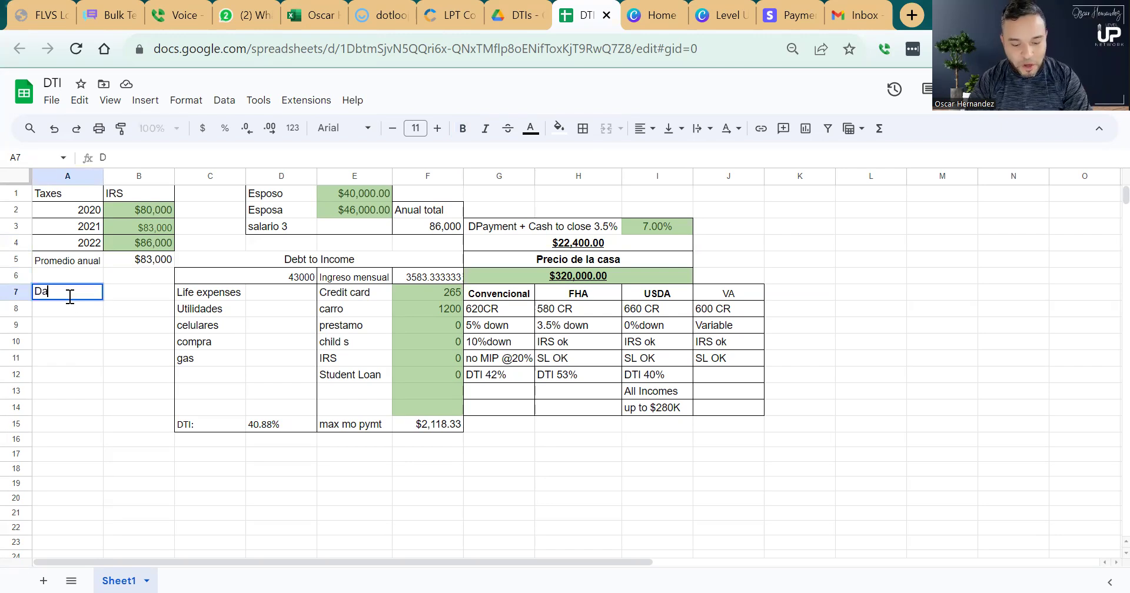
type("venport")
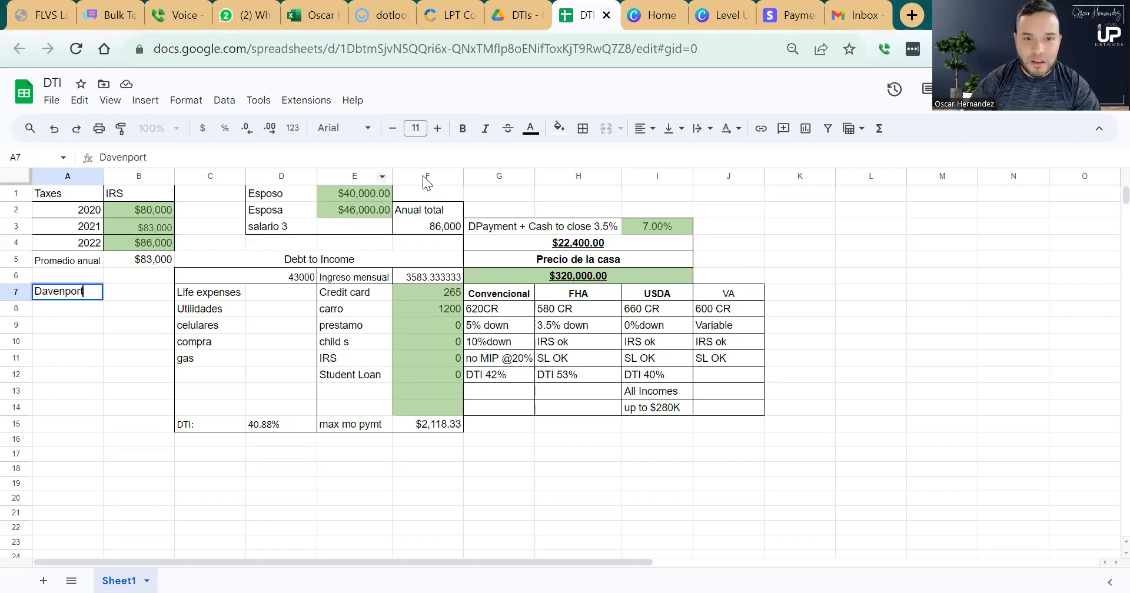
left_click(562, 240)
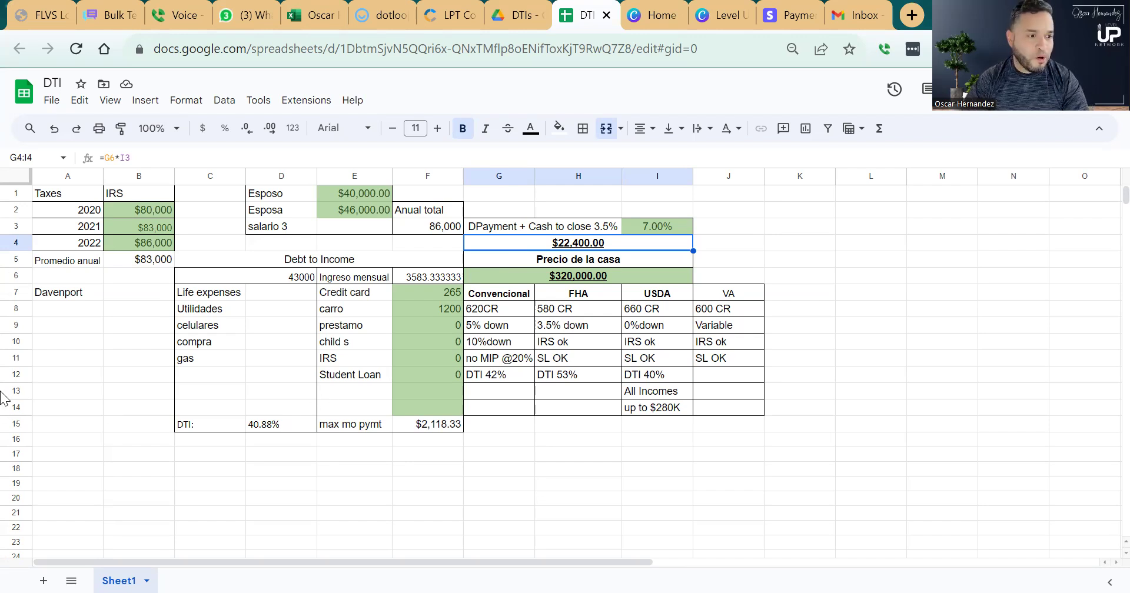
- List the builders DRHorton, Starlight and Casa Fresca in cells A8 to A10, below Davenport
left_click(70, 312)
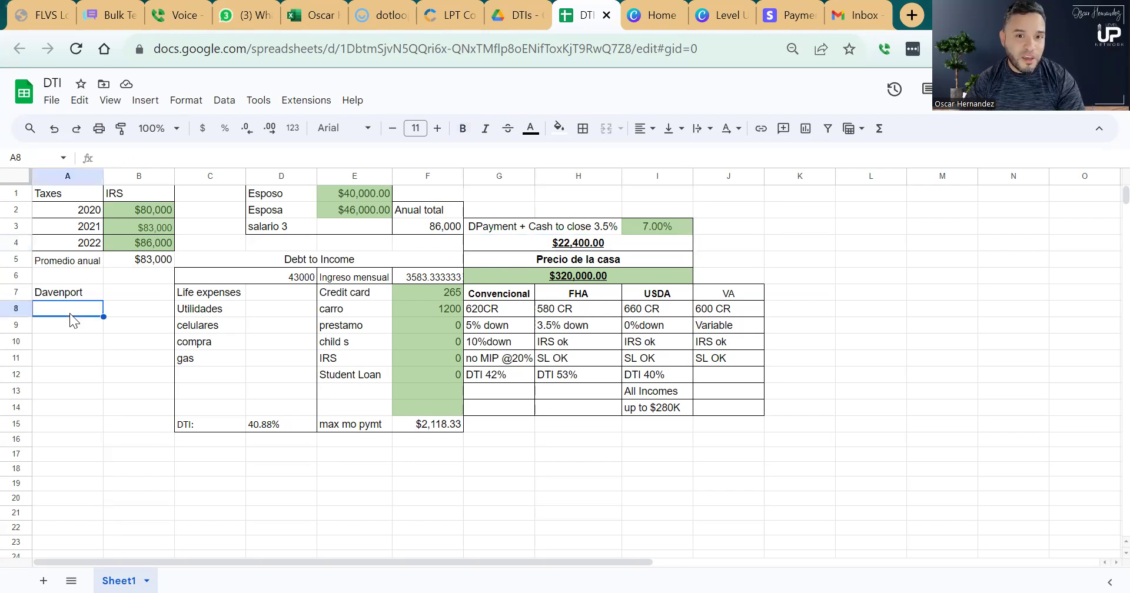
type("DRH")
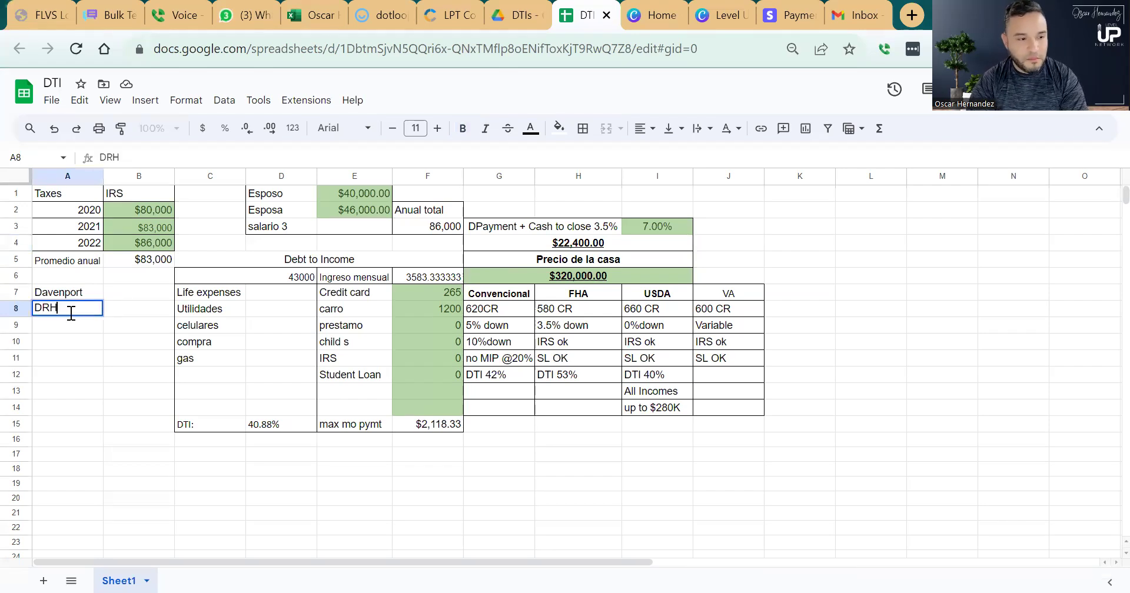
type("orton")
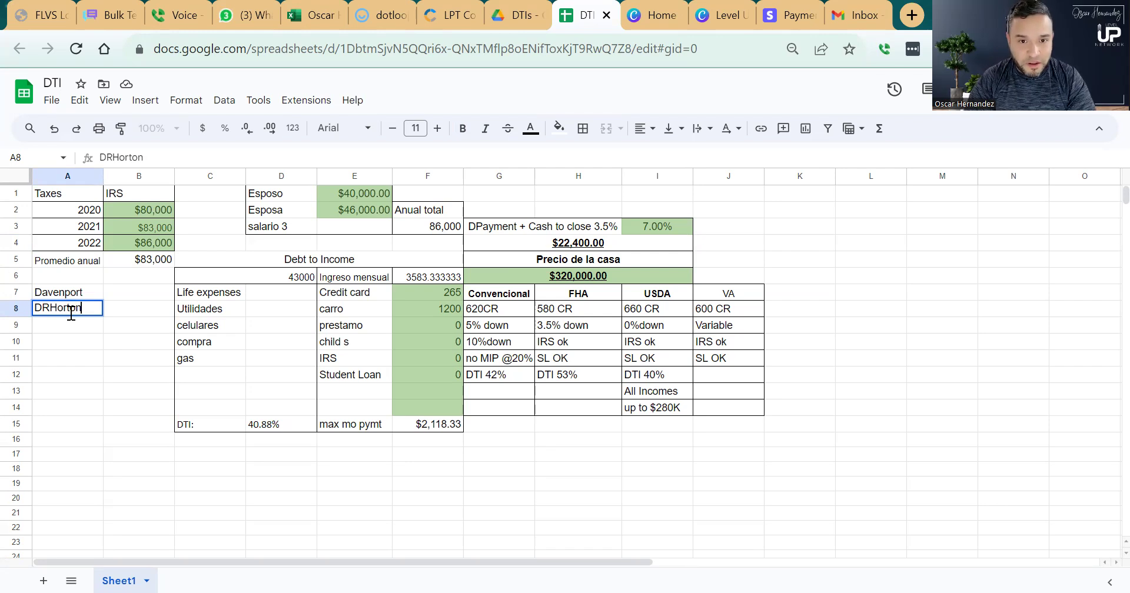
key("Return")
type("S")
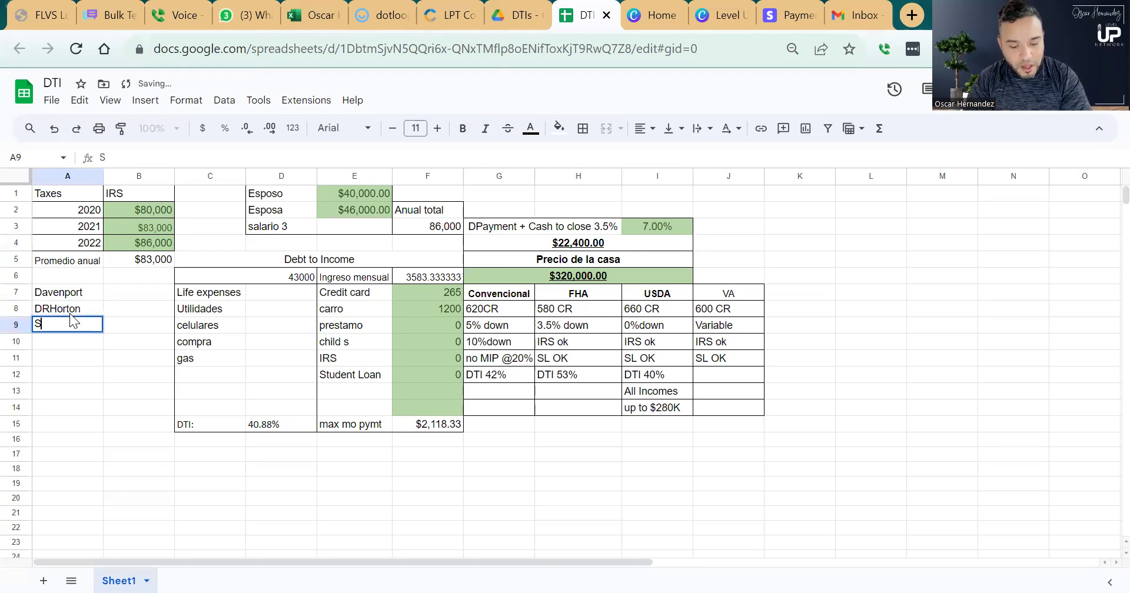
type("tarlight")
key("Return")
type("C")
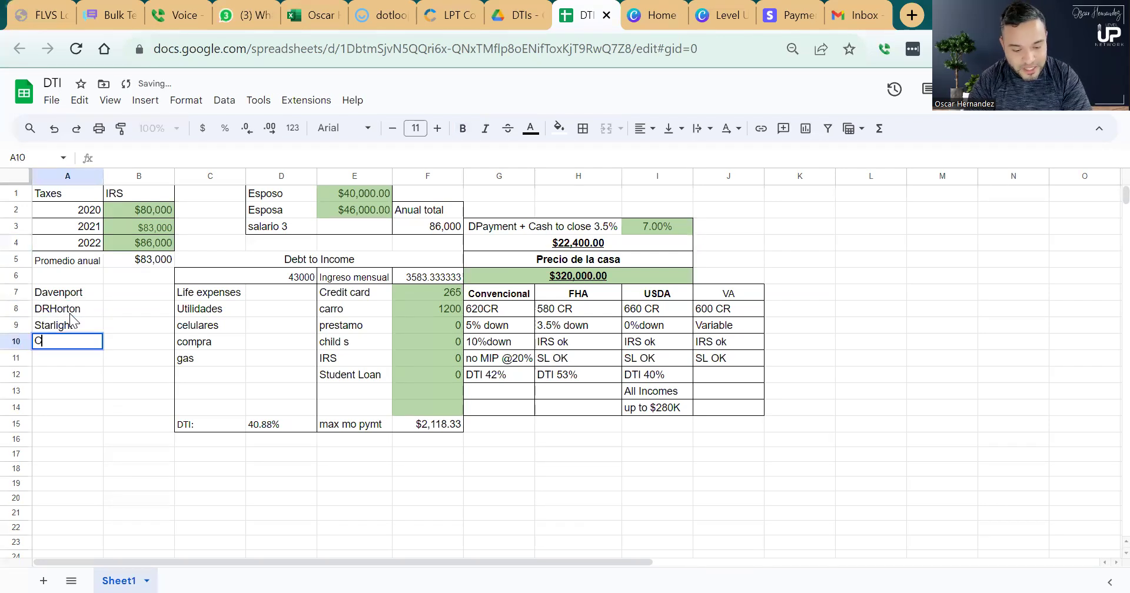
type("asa Fresca")
key("Return")
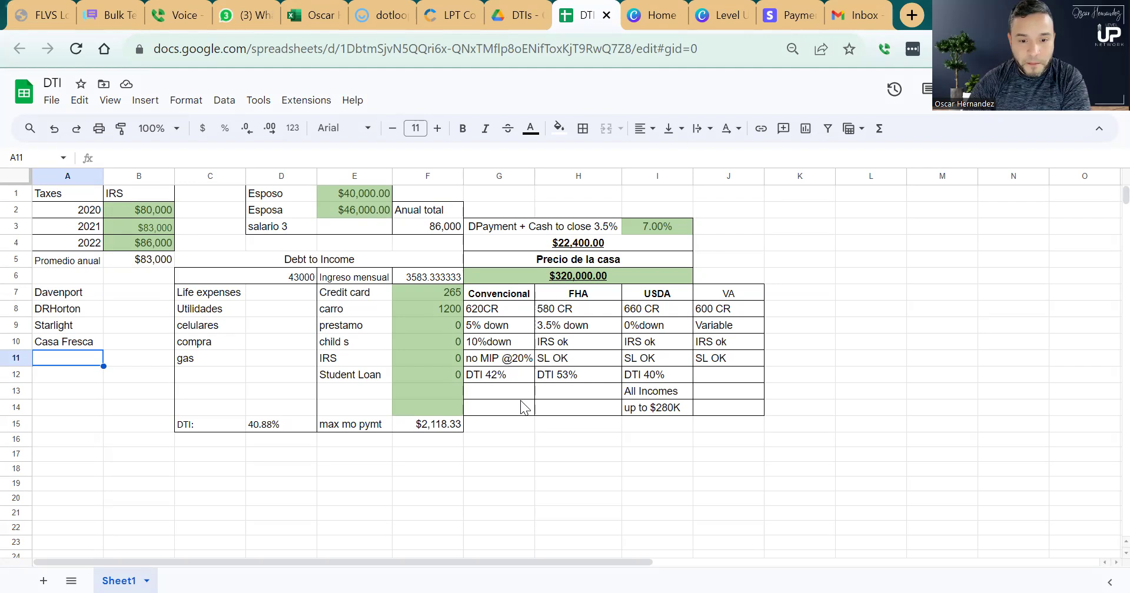
- Examine the credit score, down payment and DTI requirements of the Convencional, FHA, USDA and VA loan programs
left_click_drag(516, 376, 514, 309)
left_click(512, 293)
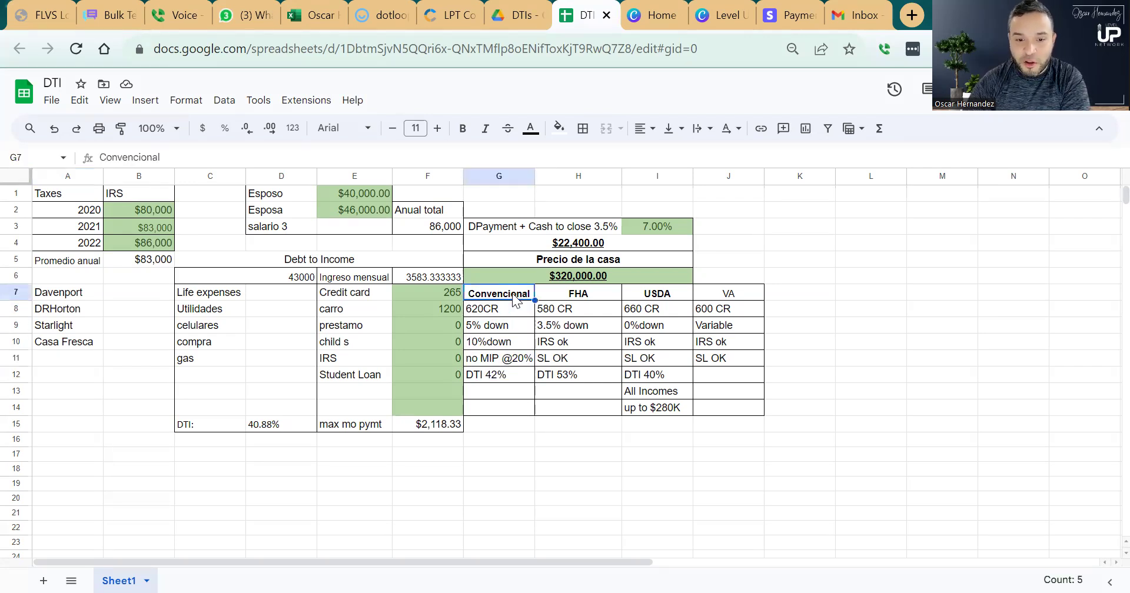
left_click(502, 374)
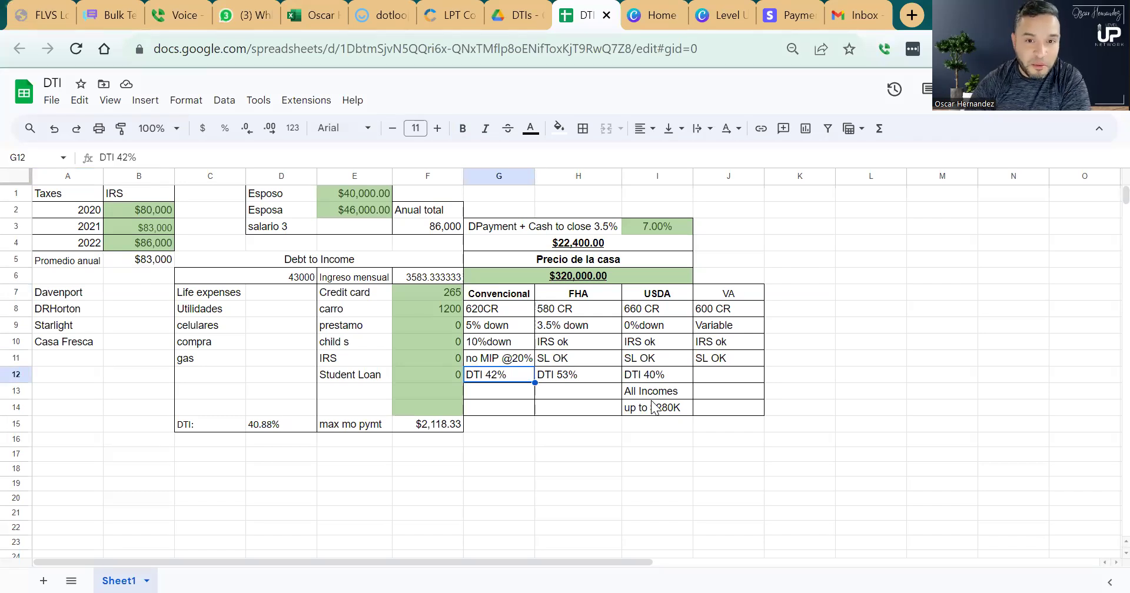
left_click_drag(581, 293, 574, 382)
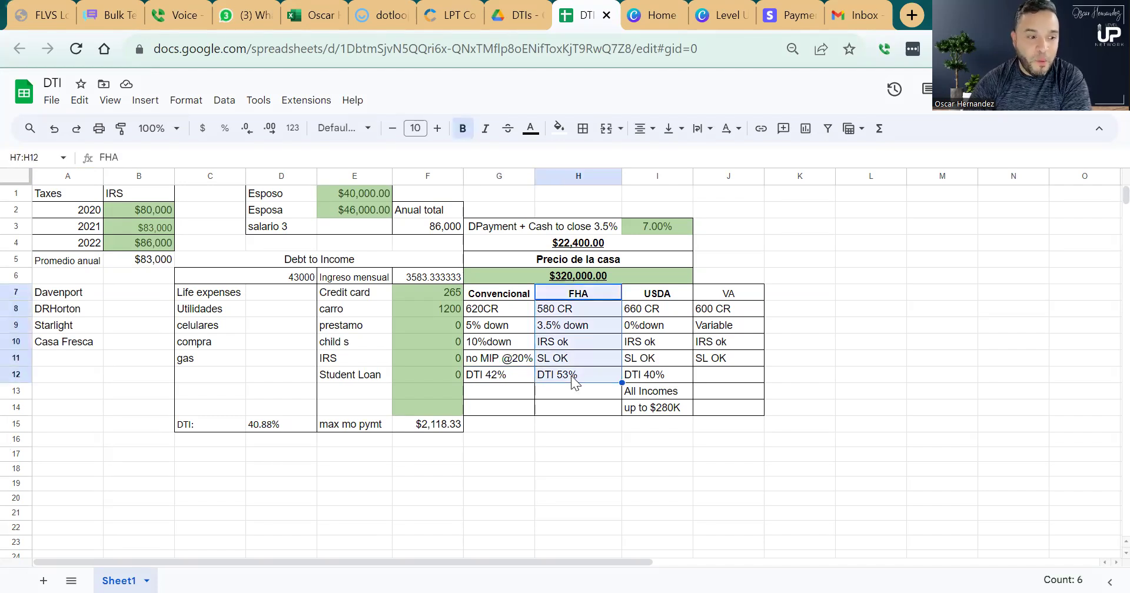
left_click(653, 378)
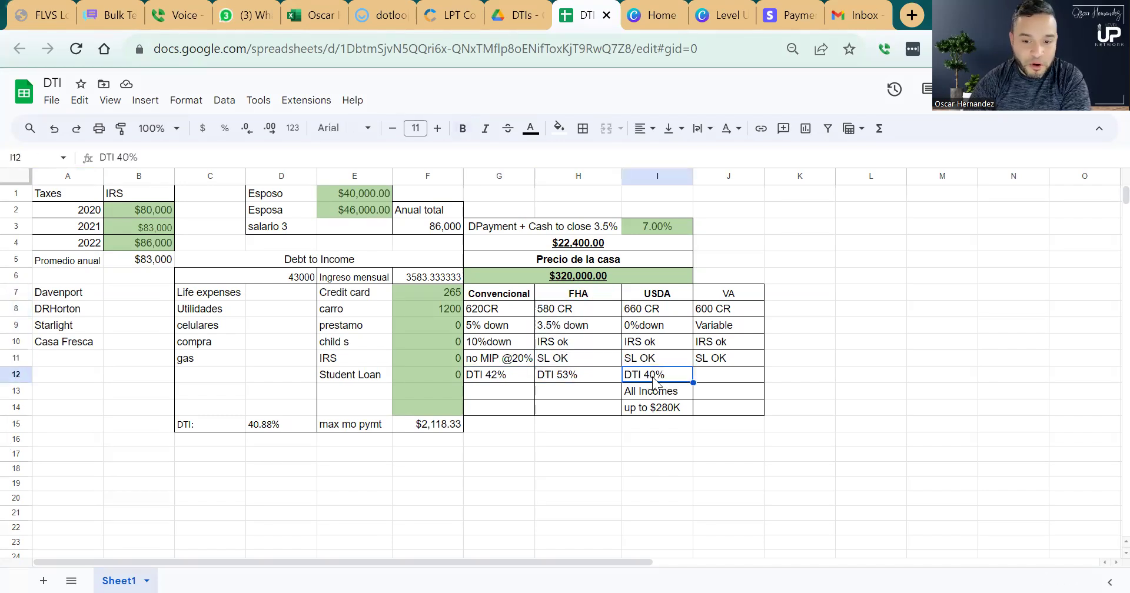
left_click_drag(500, 292, 737, 413)
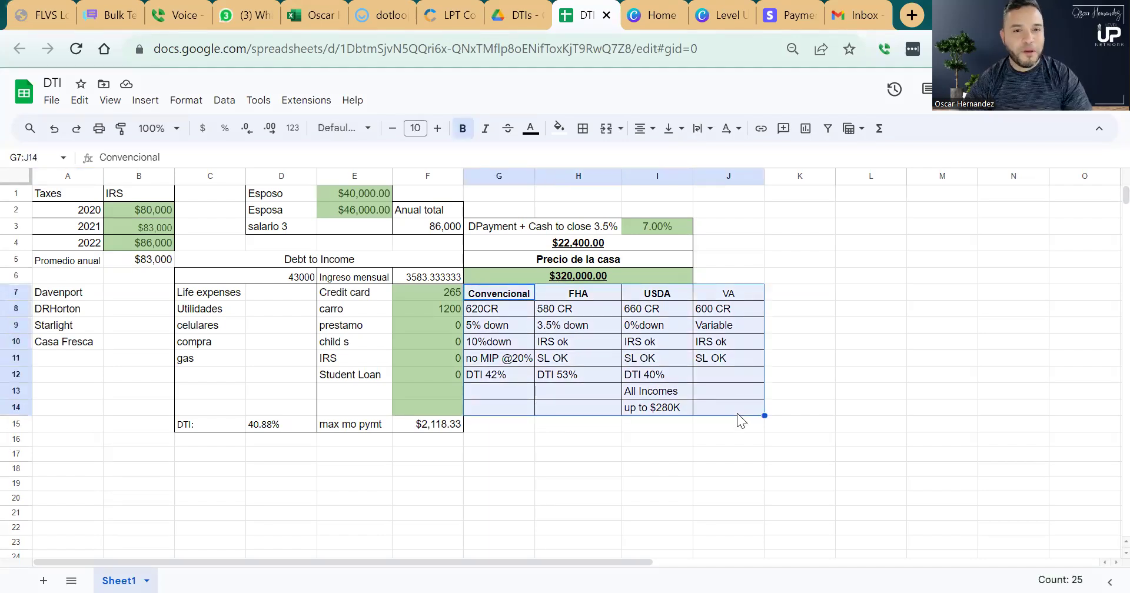
left_click(518, 342)
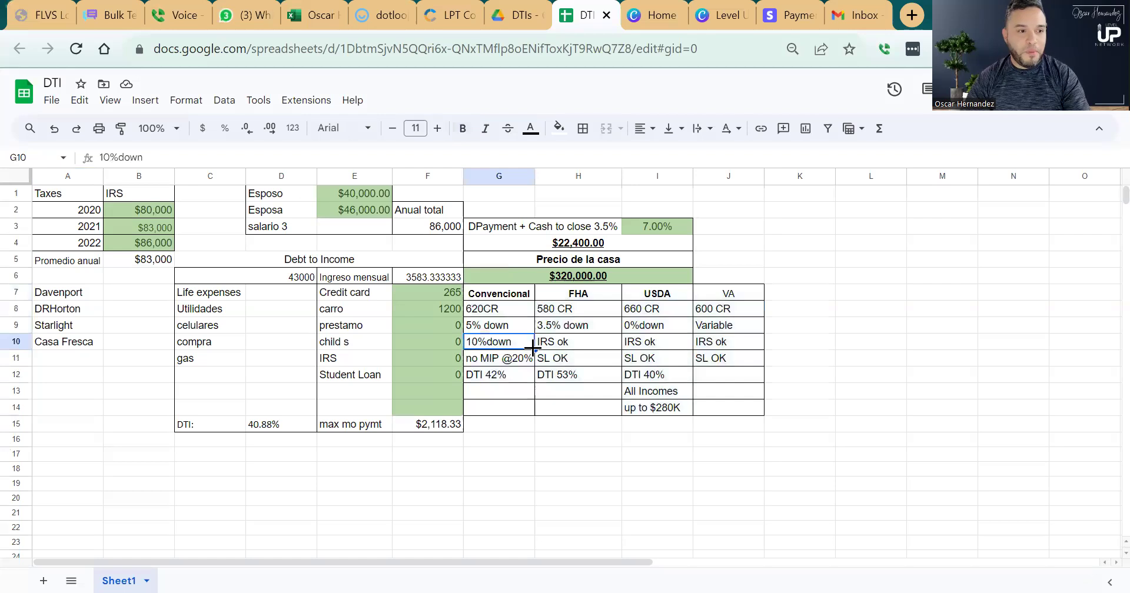
left_click(513, 306)
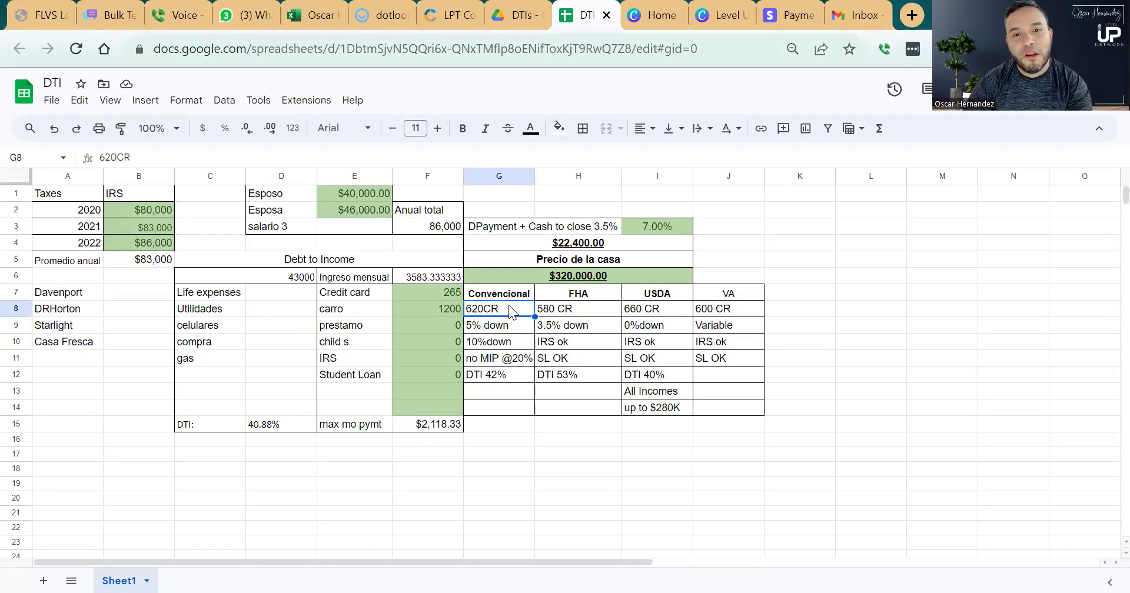
- Compare the credit score, down payment, IRS, student loan and MIP conditions of the Convencional and FHA programs
left_click(582, 307)
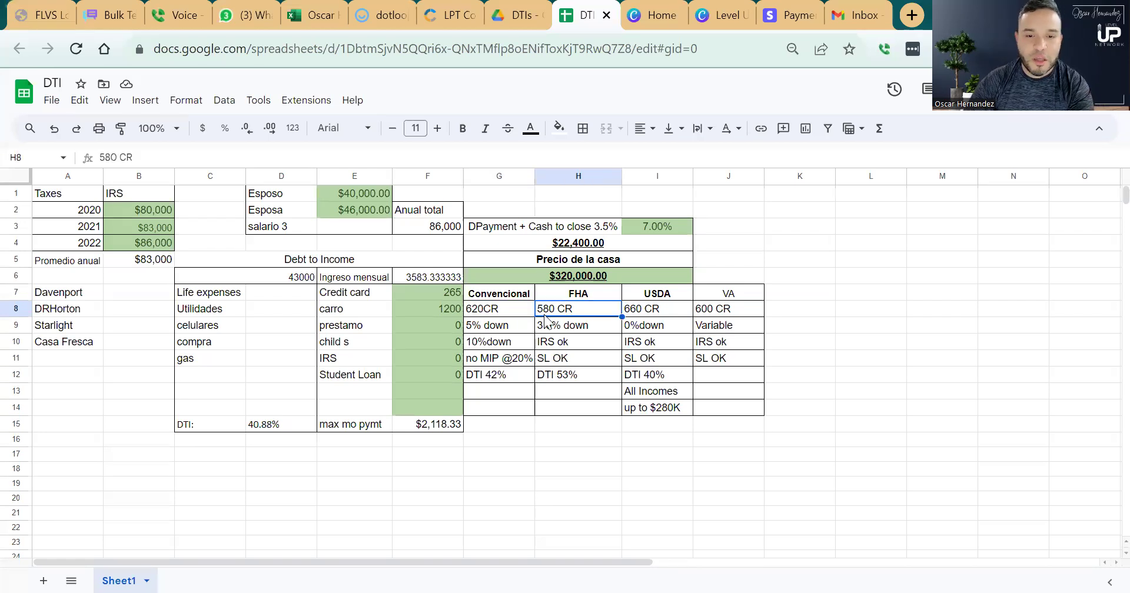
left_click(497, 328)
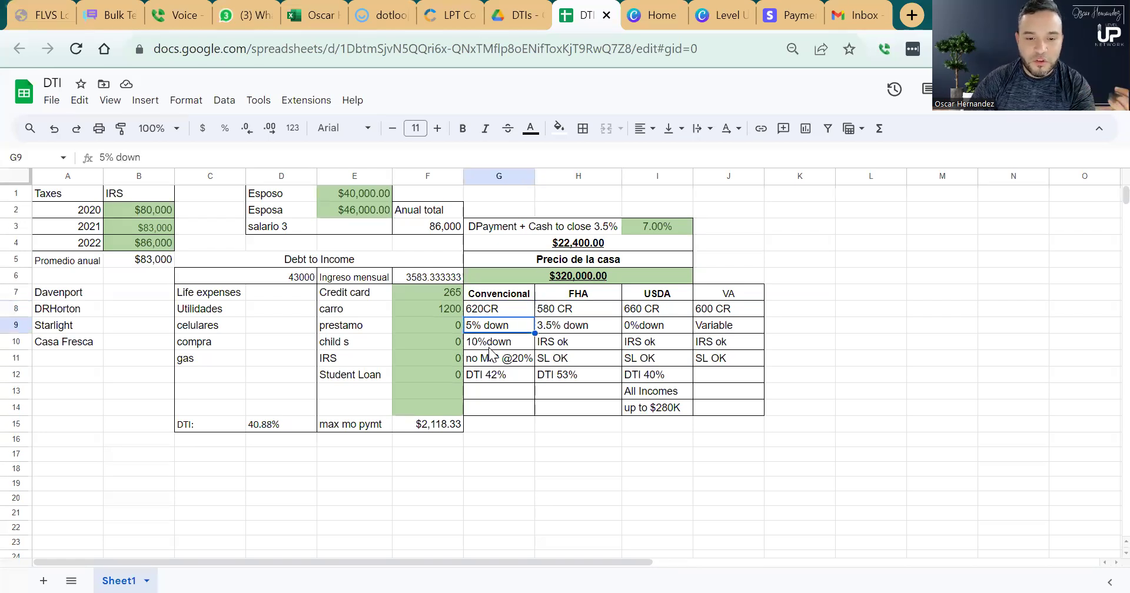
left_click(489, 346)
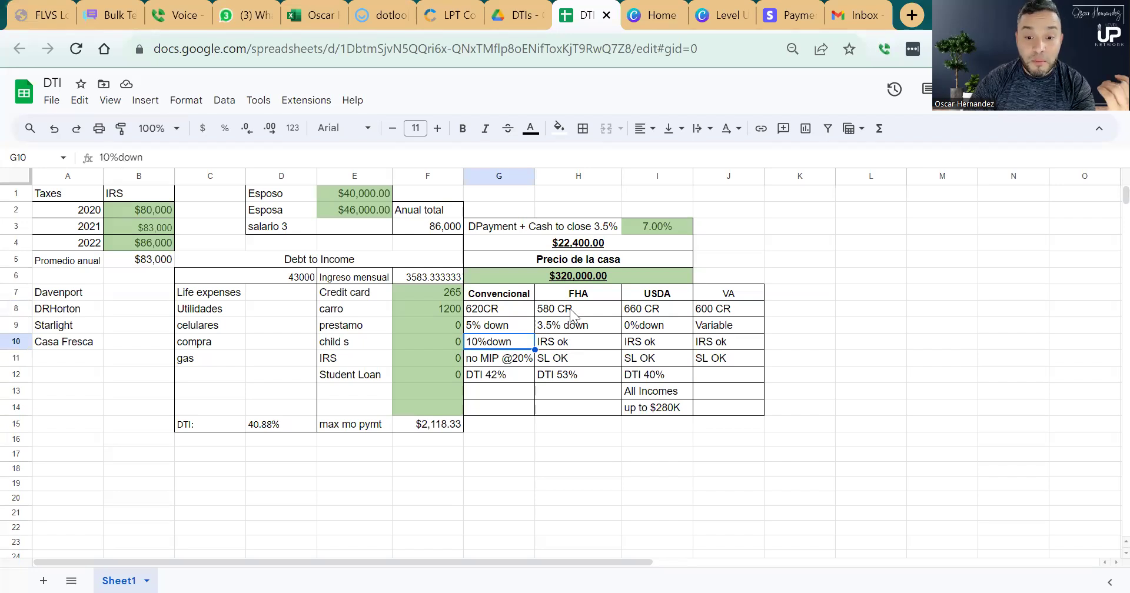
left_click(557, 344)
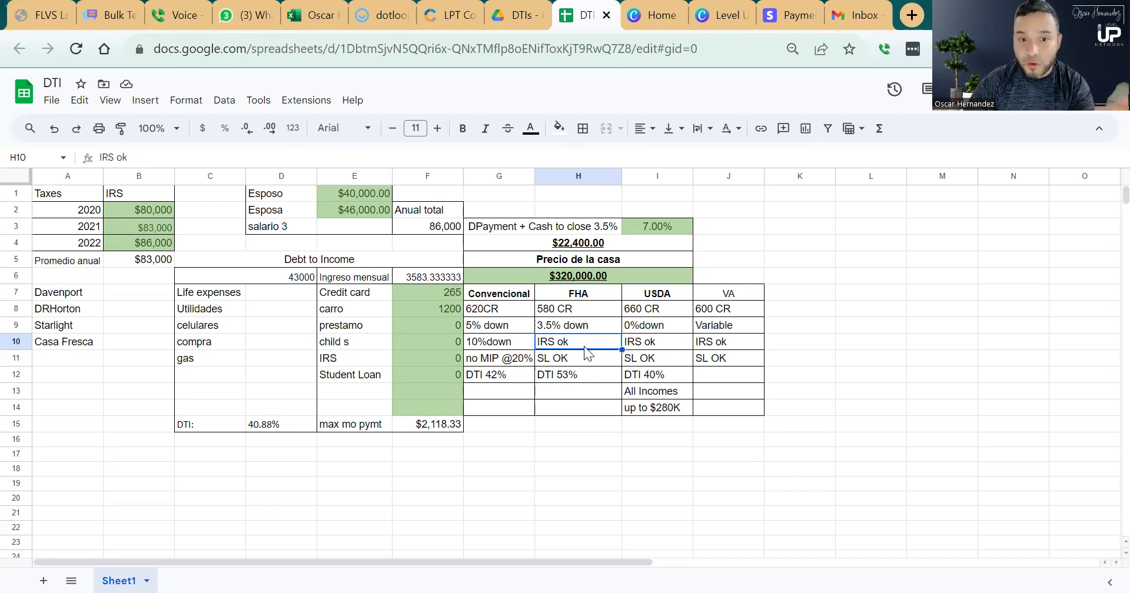
left_click(563, 358)
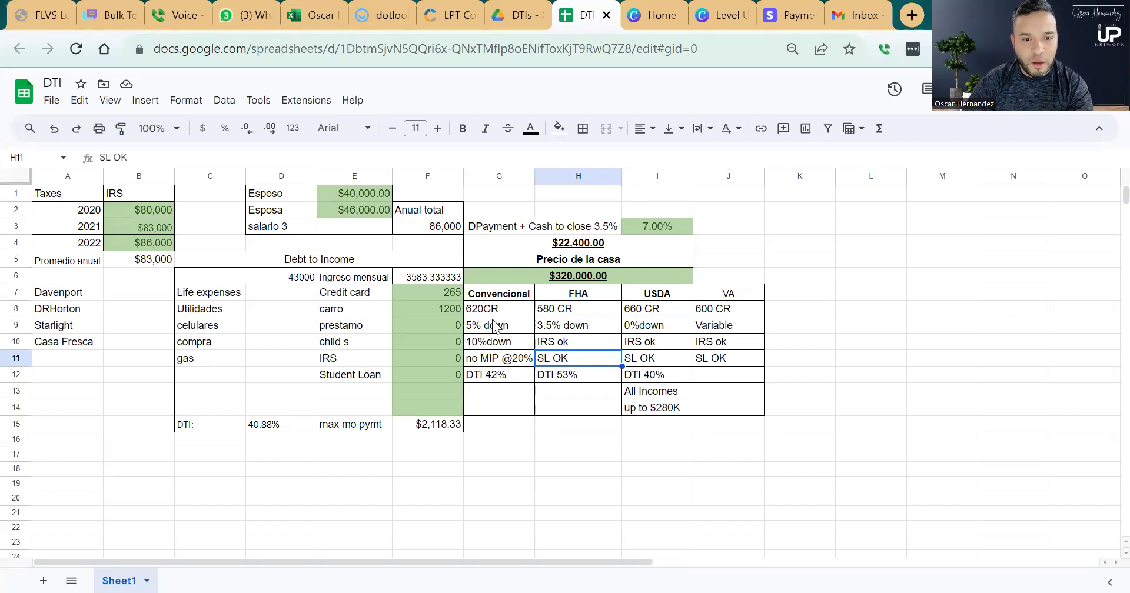
left_click(504, 297)
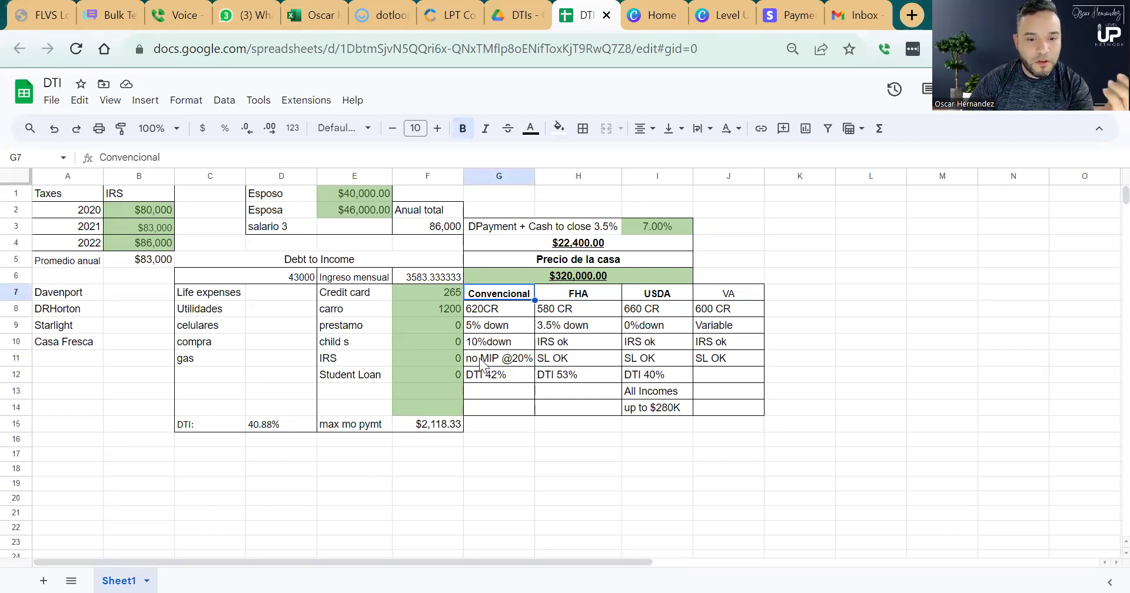
left_click(526, 364)
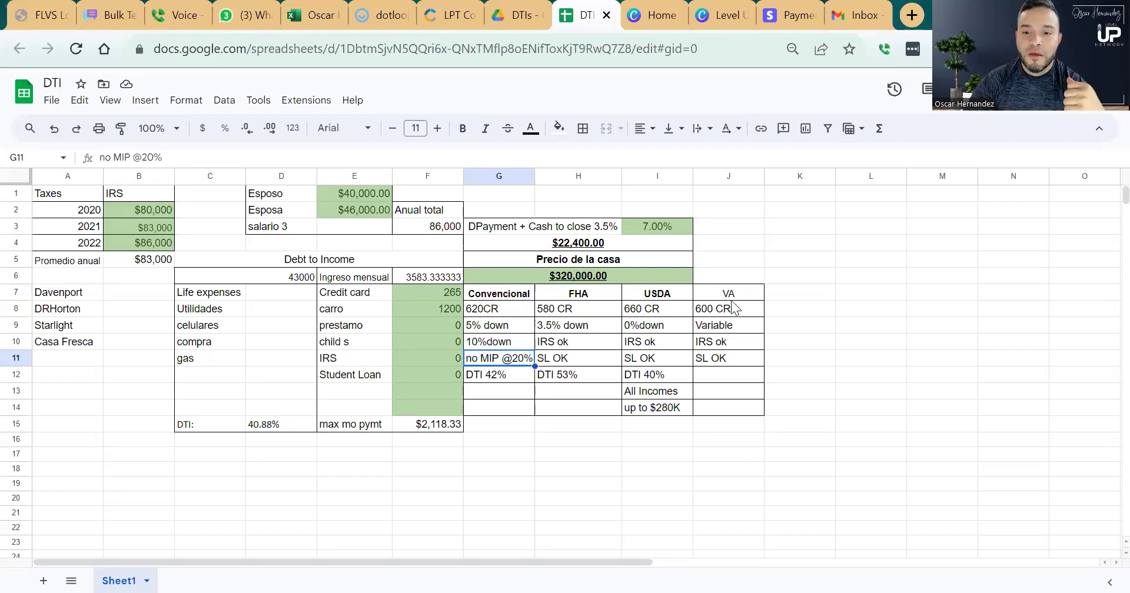
- Review the full loan program table, the USDA income and price limits, and the house price
left_click_drag(509, 300, 716, 408)
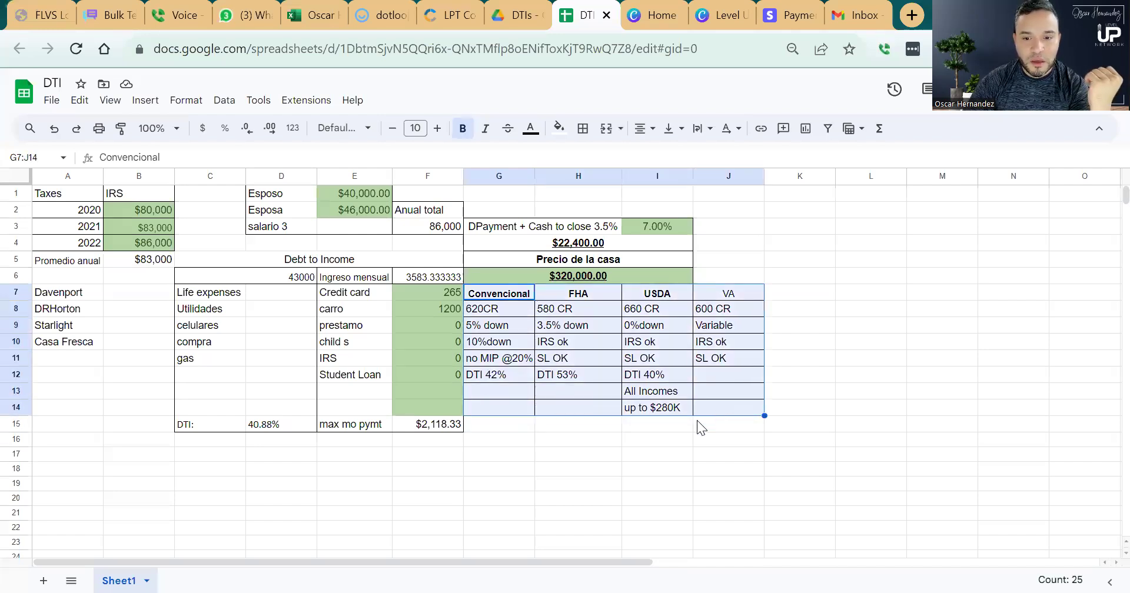
left_click(696, 421)
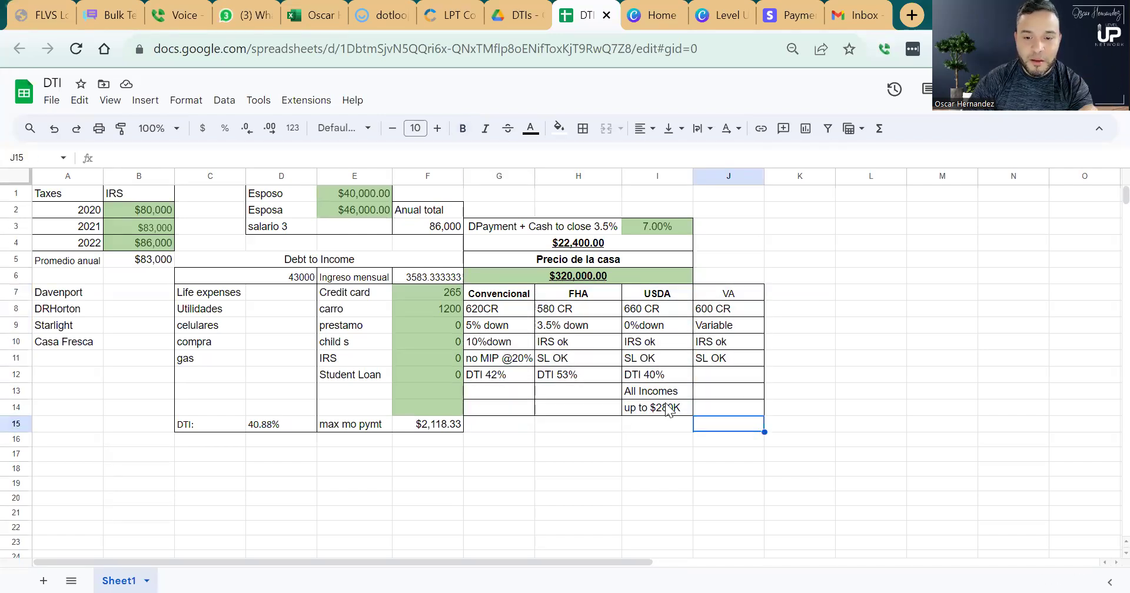
left_click(643, 398)
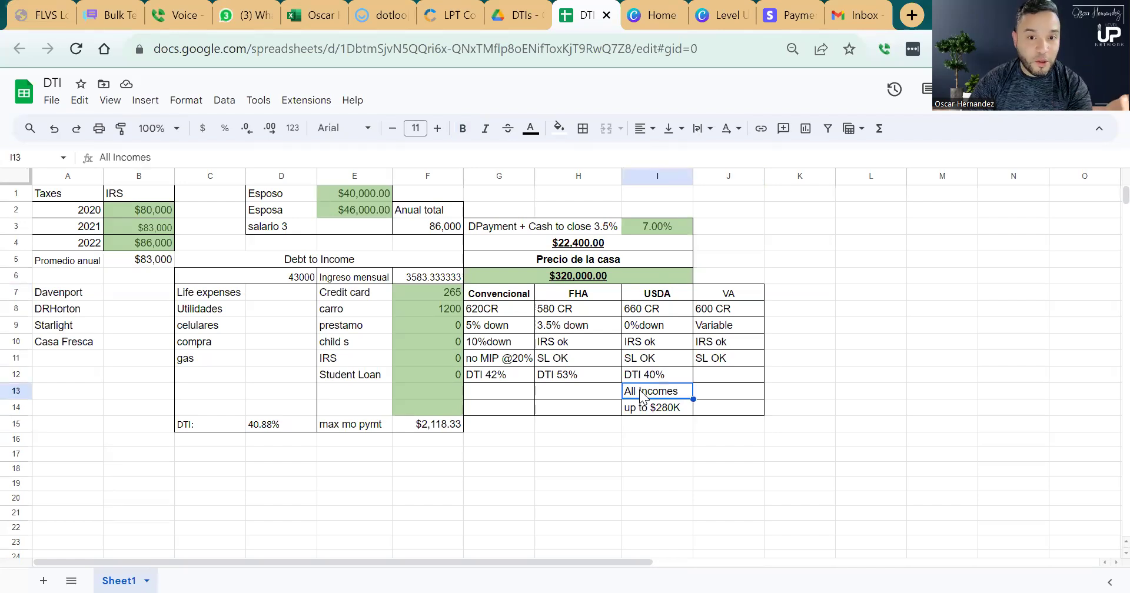
left_click(667, 415)
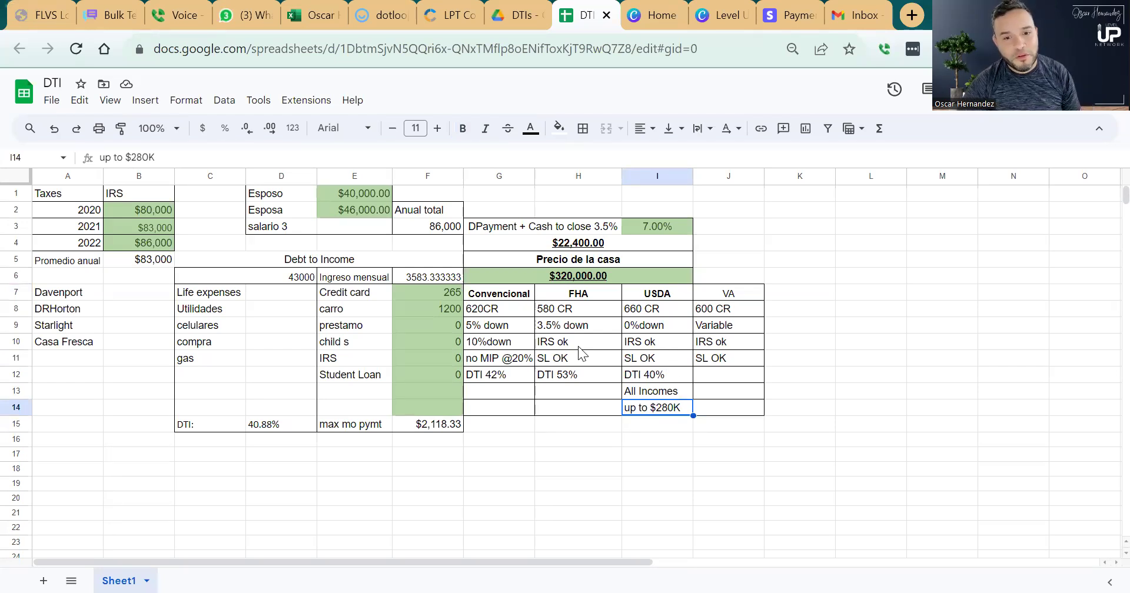
left_click(509, 297)
left_click_drag(509, 298, 727, 404)
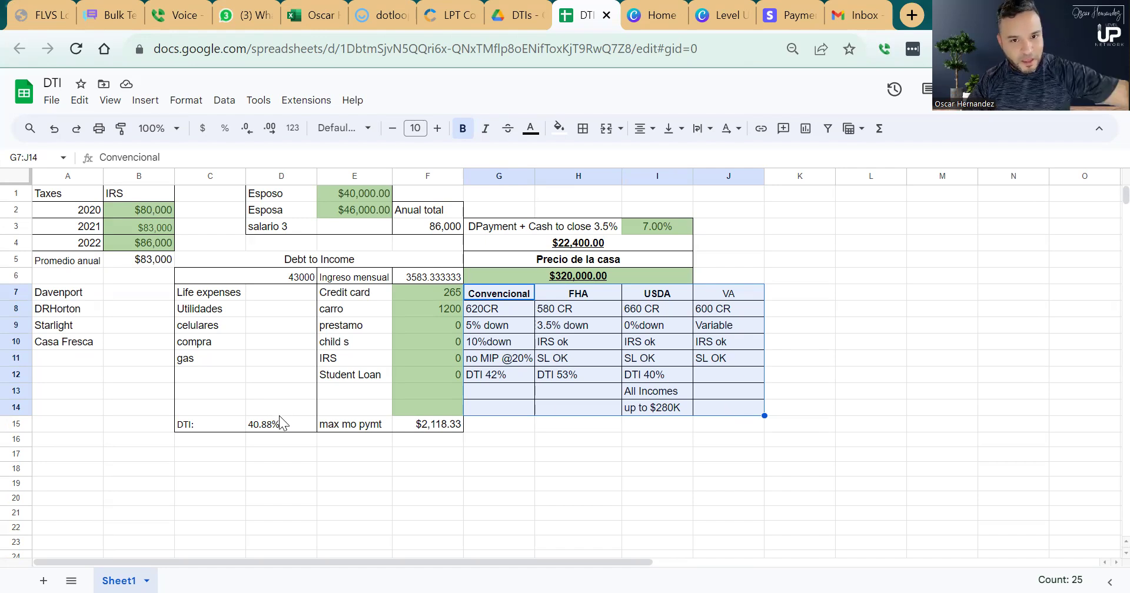
left_click(556, 275)
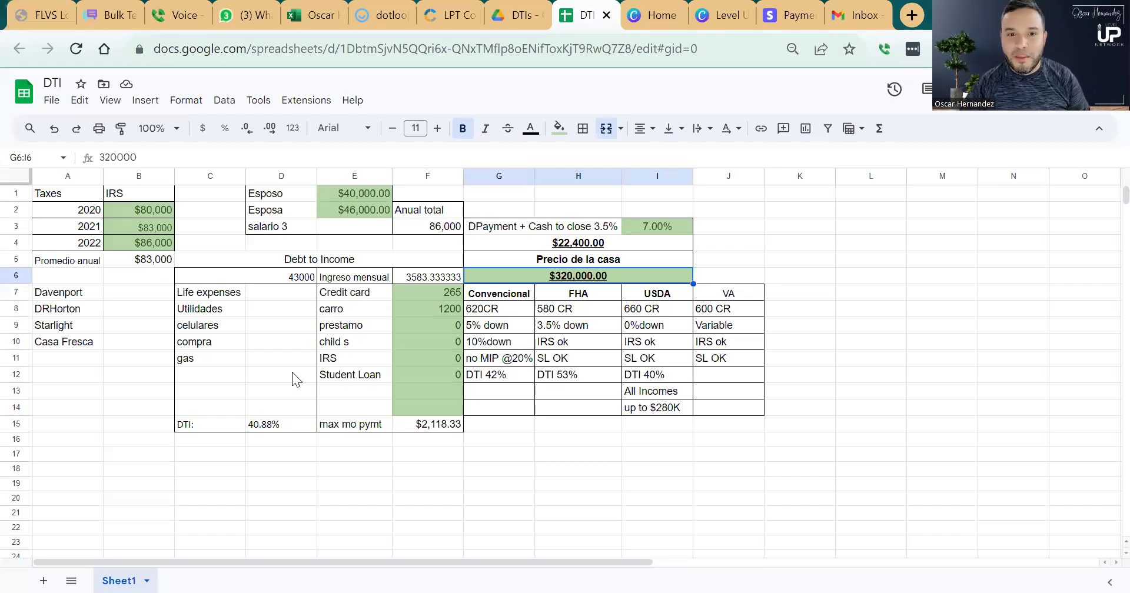
- Open Google Maps in a new browser tab
key("ctrl+t")
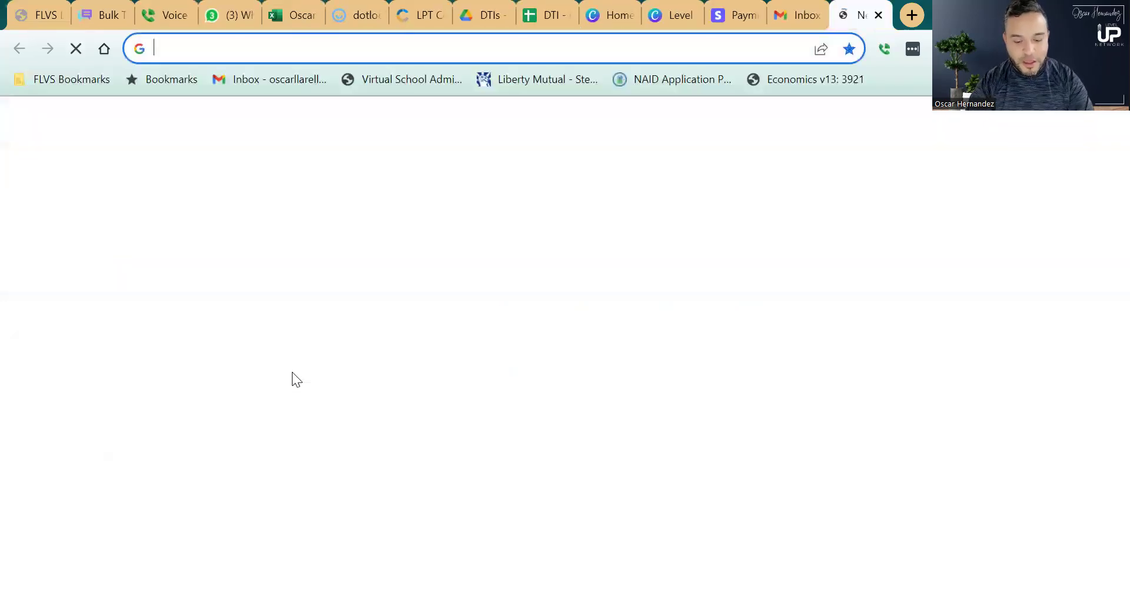
type("maps")
key("Return")
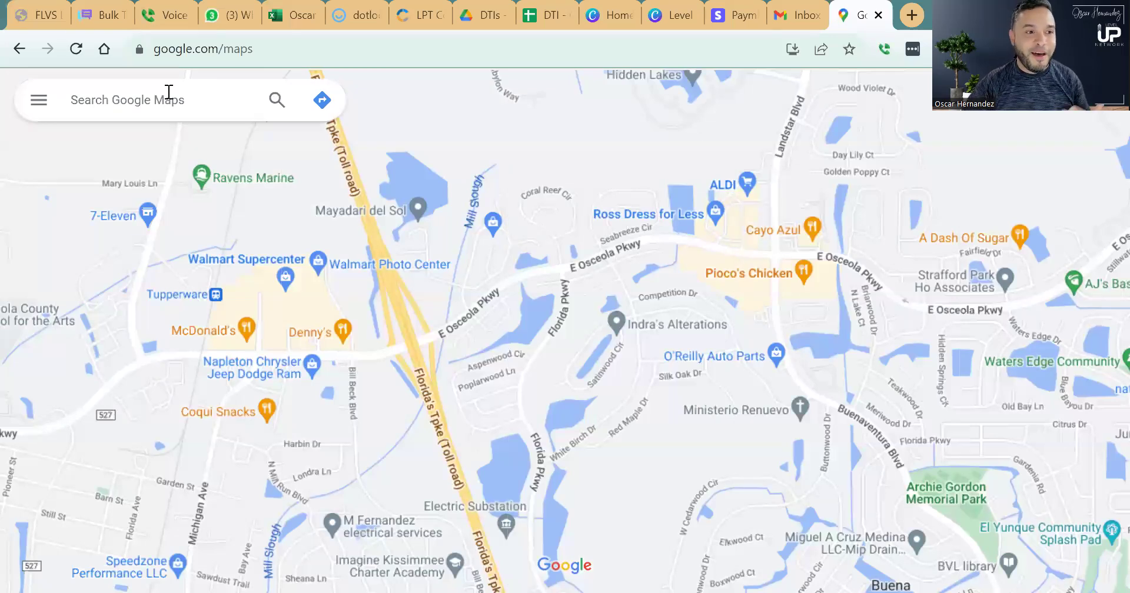
- Search the map for "new homes near haines city" and look closer at the area with the results
left_click(145, 100)
type("ne")
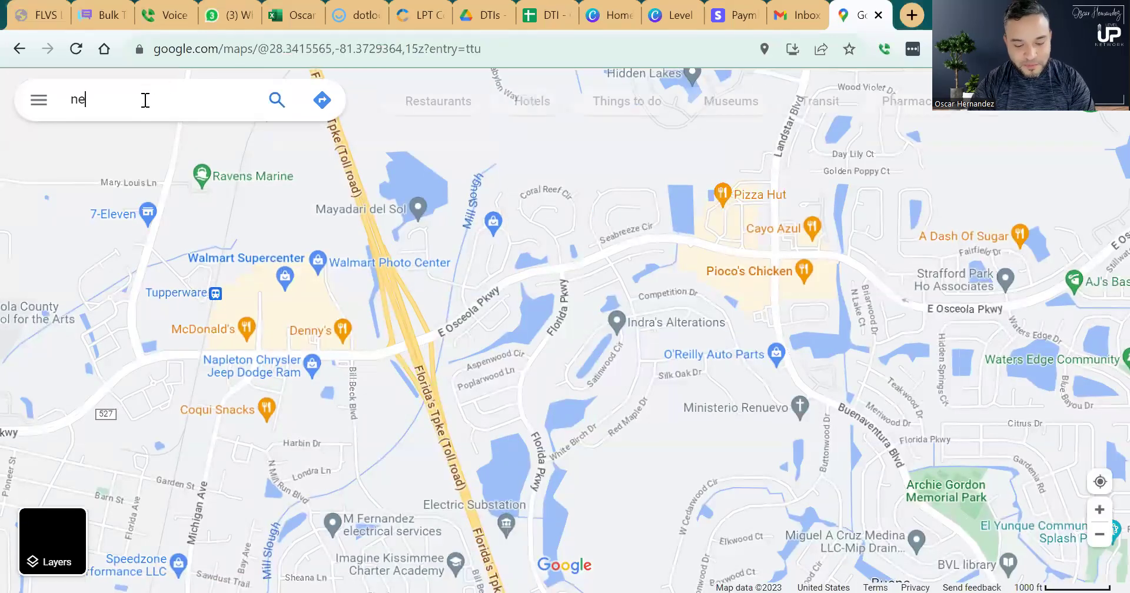
type("w homes near h")
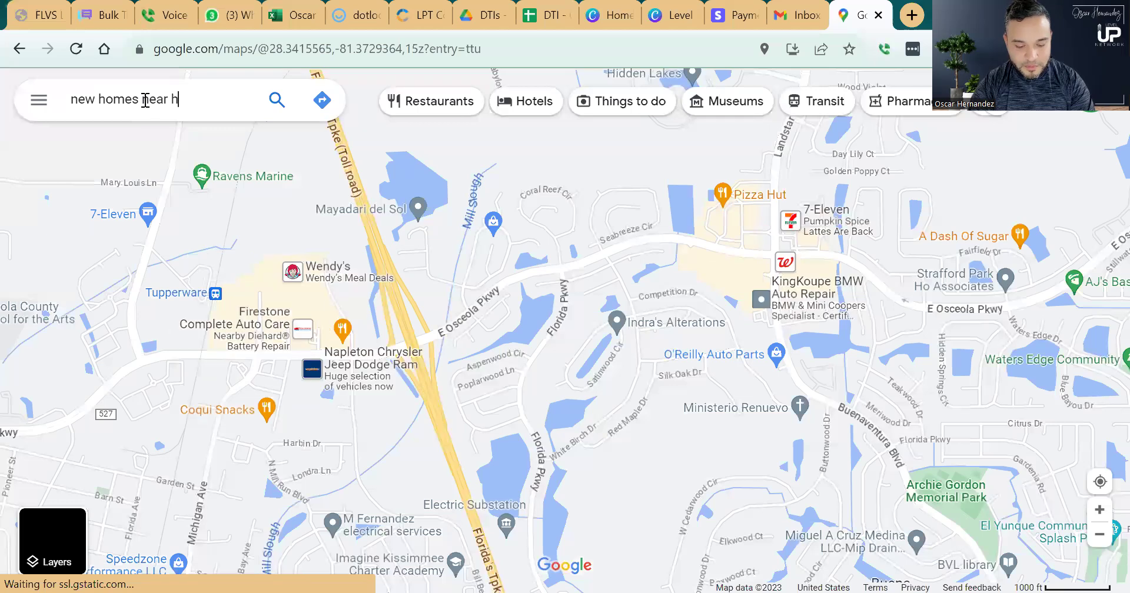
type("aines cit")
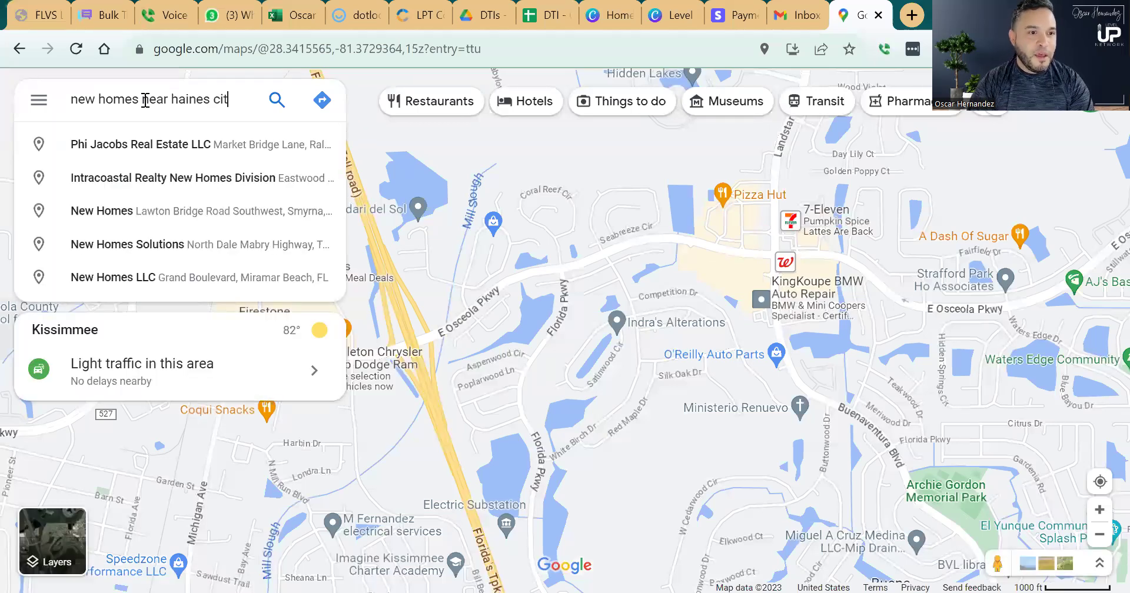
type("y")
key("Return")
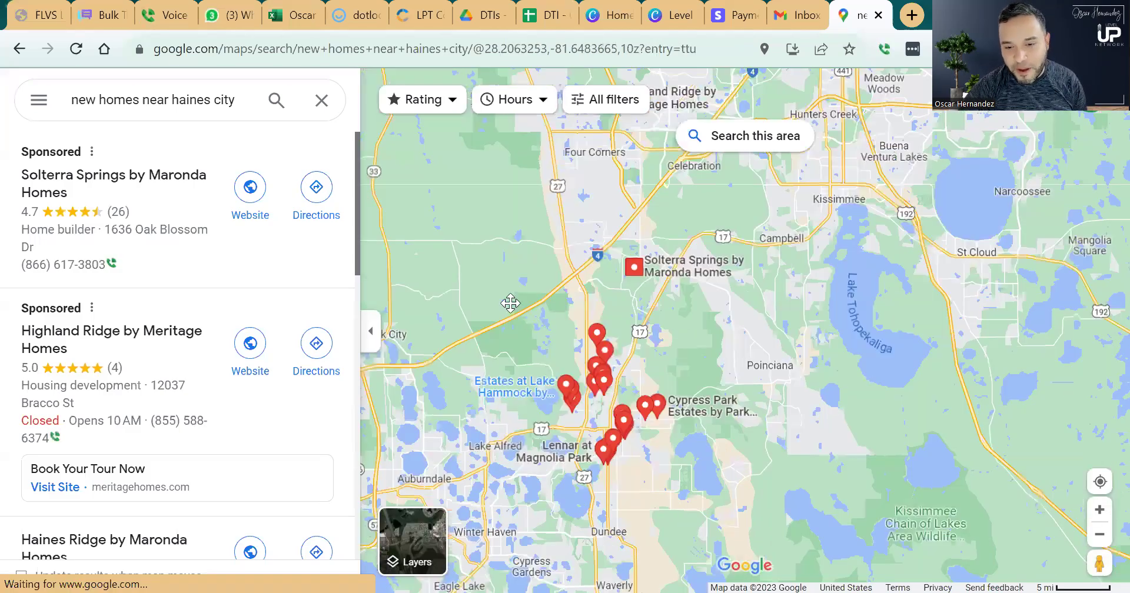
scroll(510, 303, "up", 3)
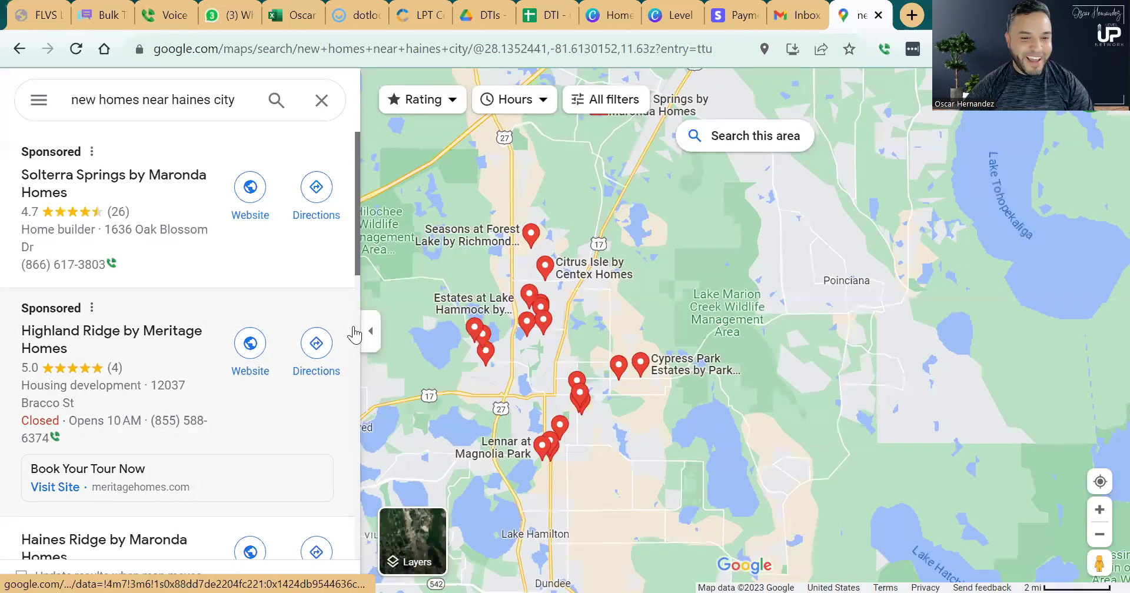
- Open the website of Highland Ridge by Meritage Homes from the map results and look through its contact page
left_click(255, 349)
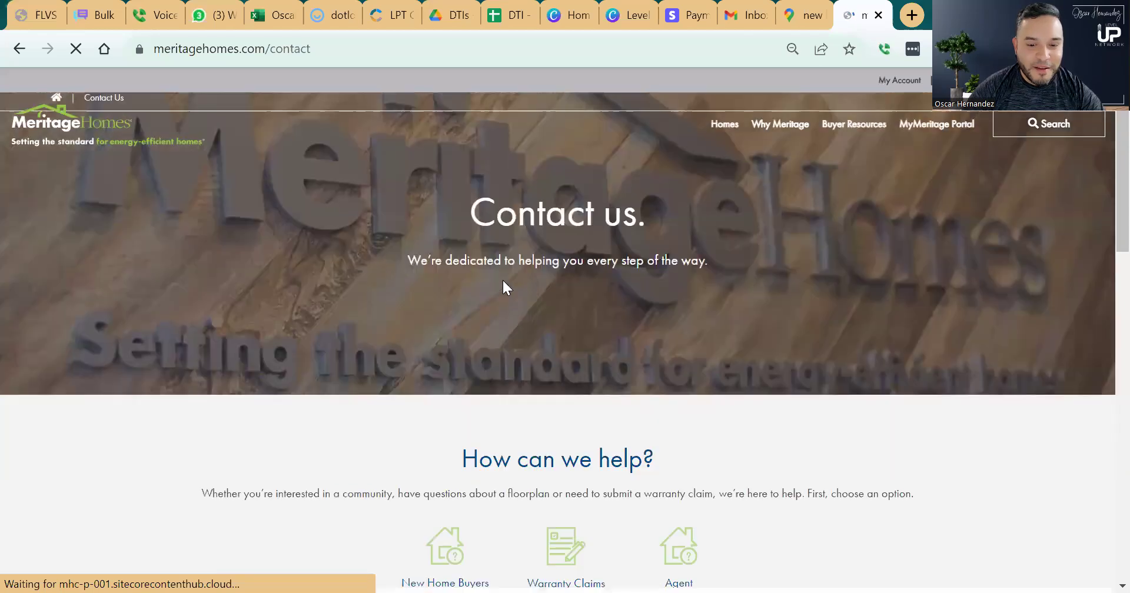
scroll(504, 284, "down", 15)
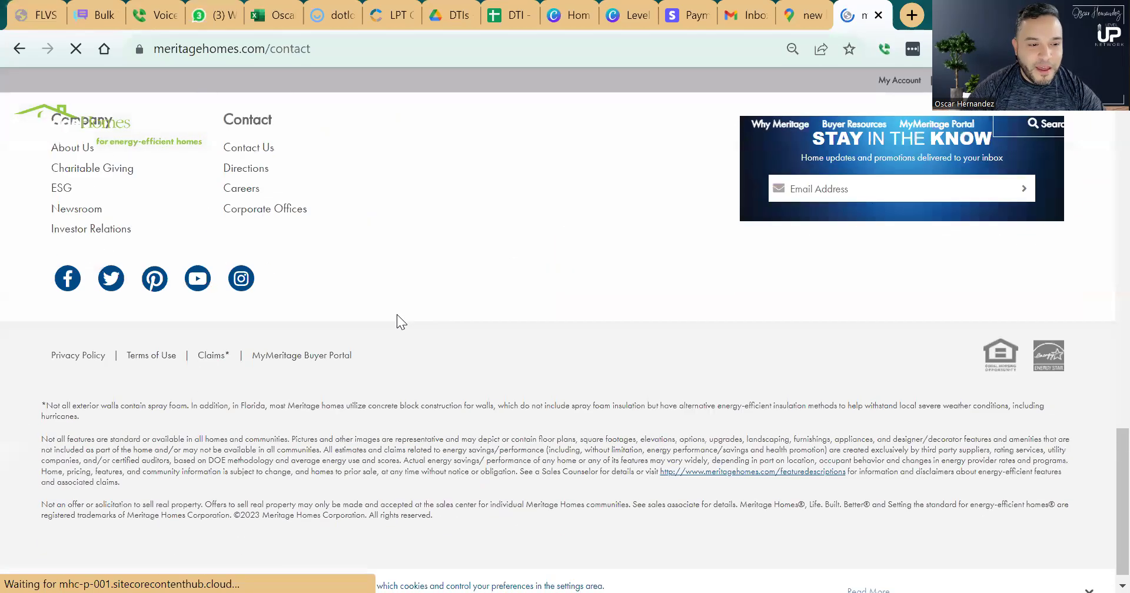
scroll(397, 314, "up", 8)
scroll(396, 314, "up", 8)
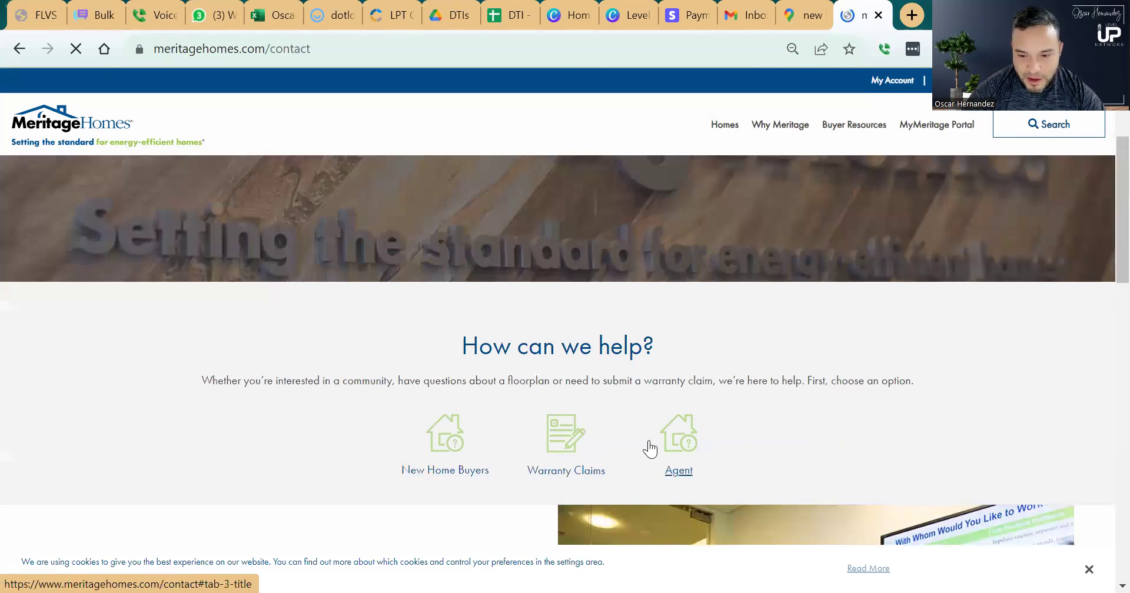
- Bring up the Agent contact form on the Meritage Homes page and place the cursor in its question field
left_click(681, 446)
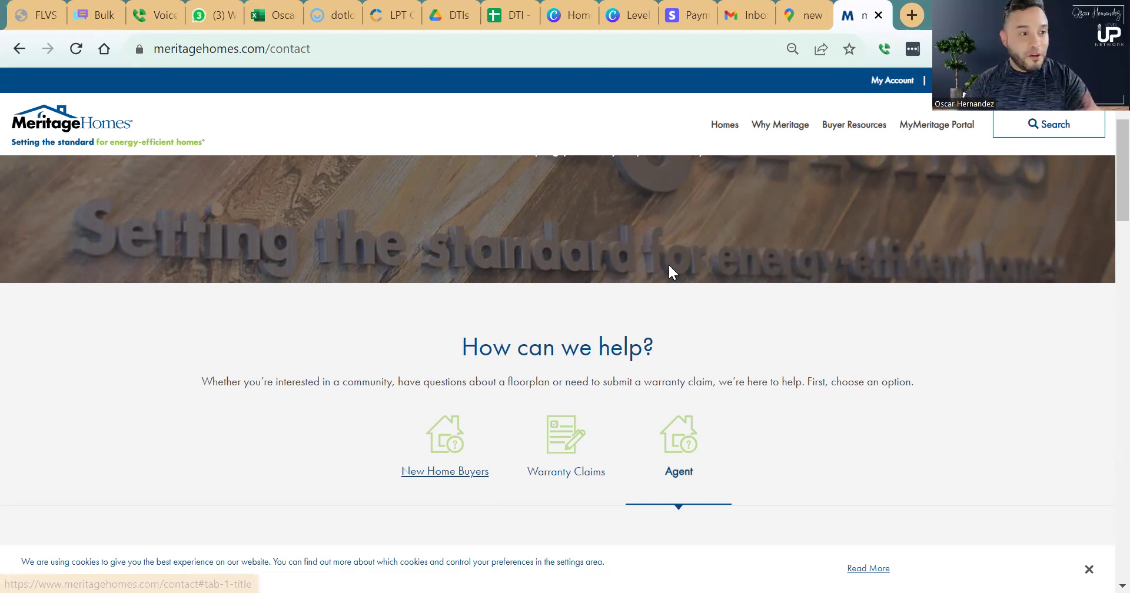
left_click(1045, 125)
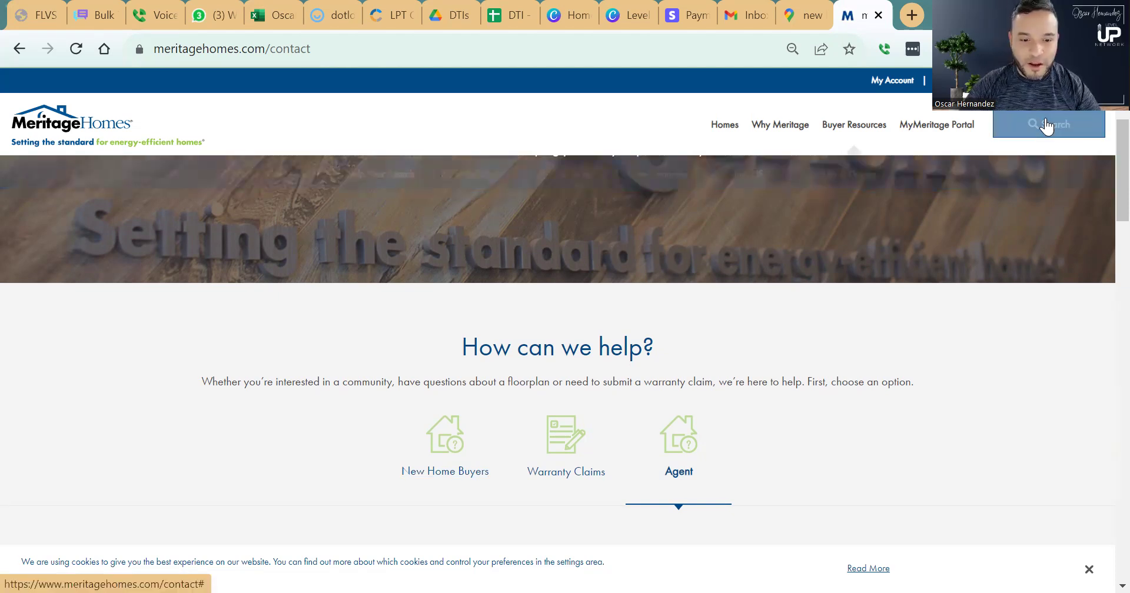
left_click(690, 467)
scroll(413, 498, "down", 5)
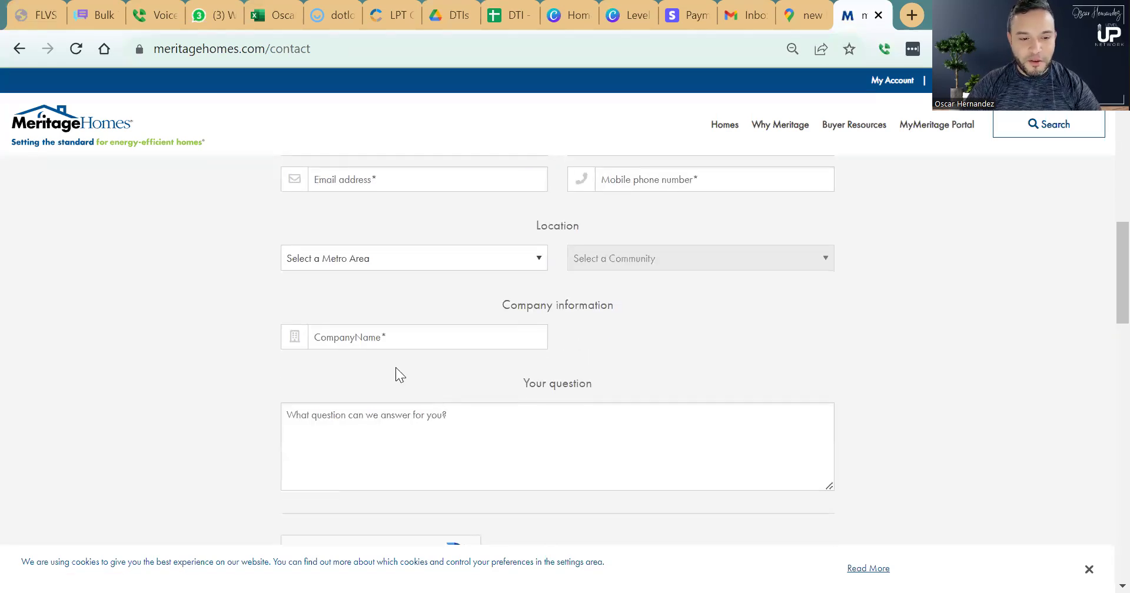
left_click(414, 446)
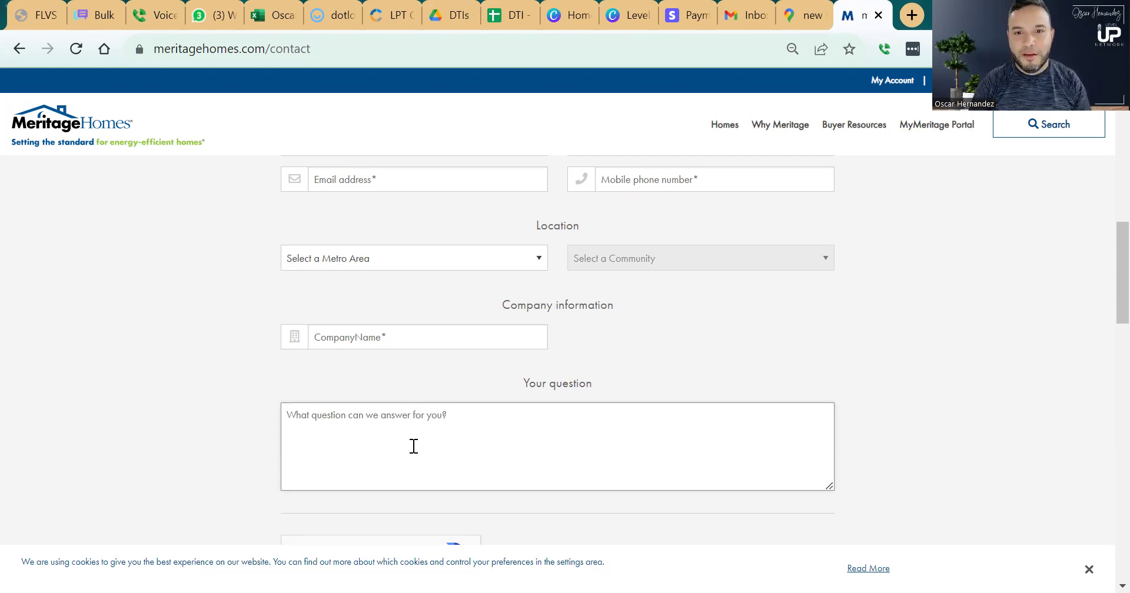
- Check the other home builders in the map results, and return to the Meritage Homes contact form
left_click(809, 6)
scroll(65, 439, "down", 3)
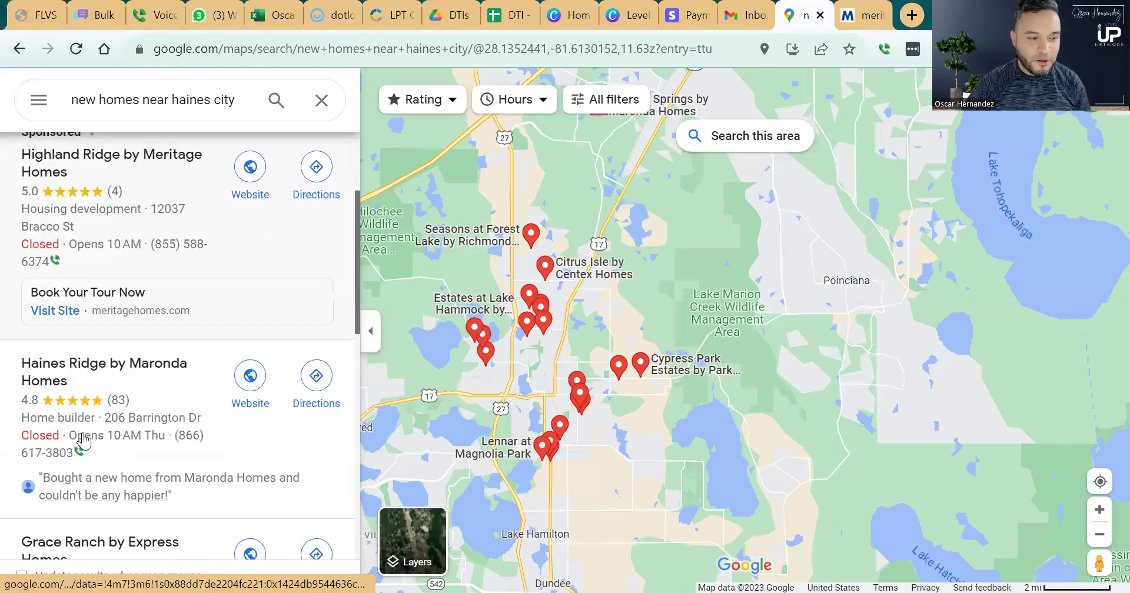
left_click(864, 7)
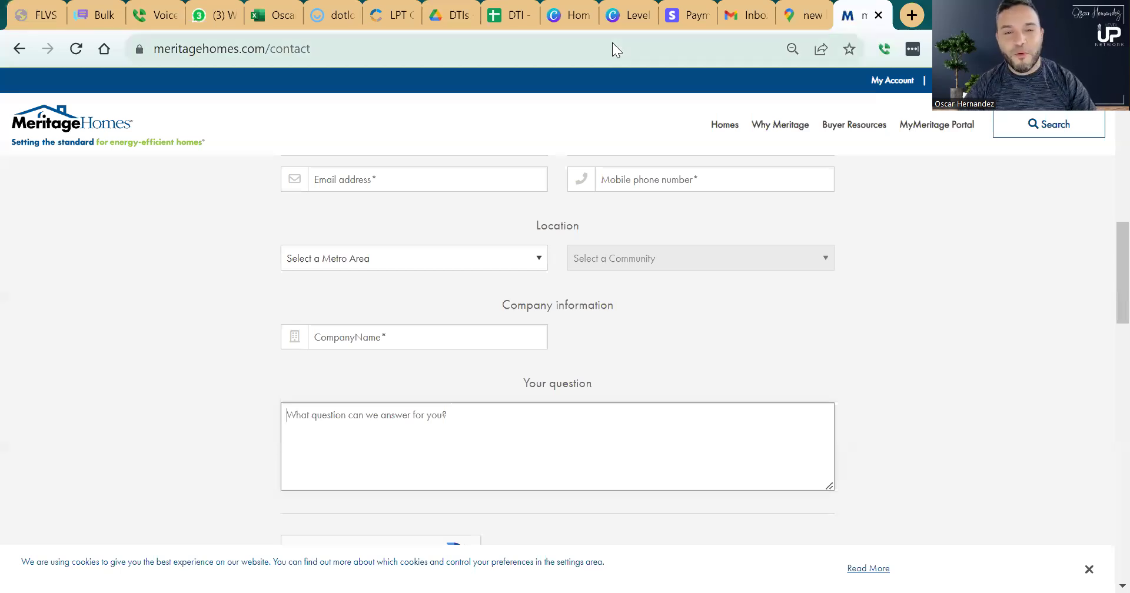
- Return to the DTI spreadsheet and clear Davenport and the three builder names from cells A7 to A10
mouse_move(807, 21)
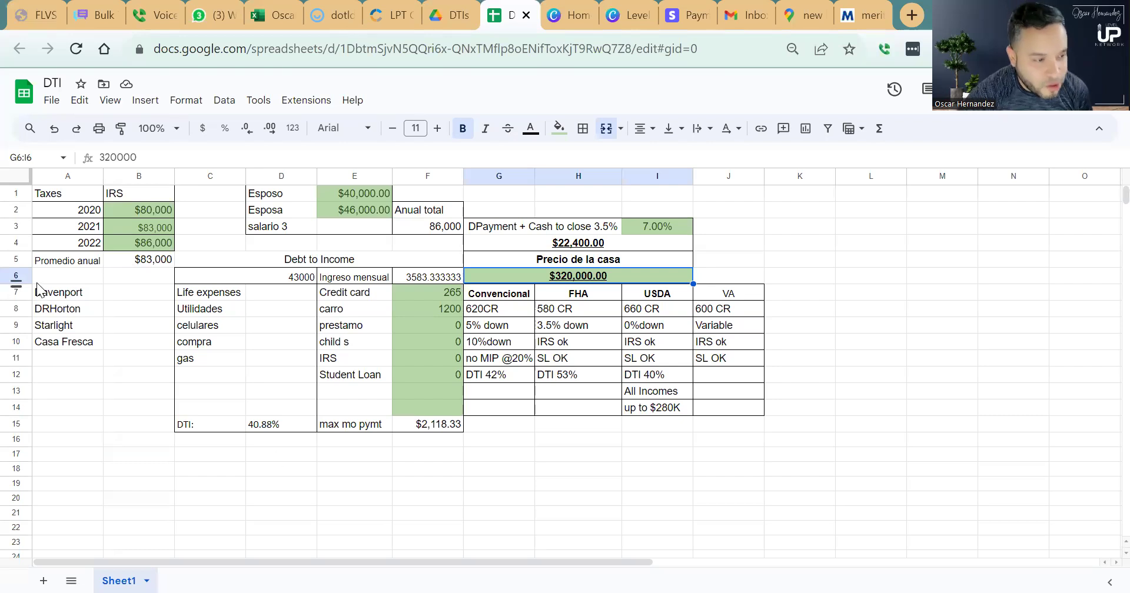
left_click_drag(41, 294, 59, 347)
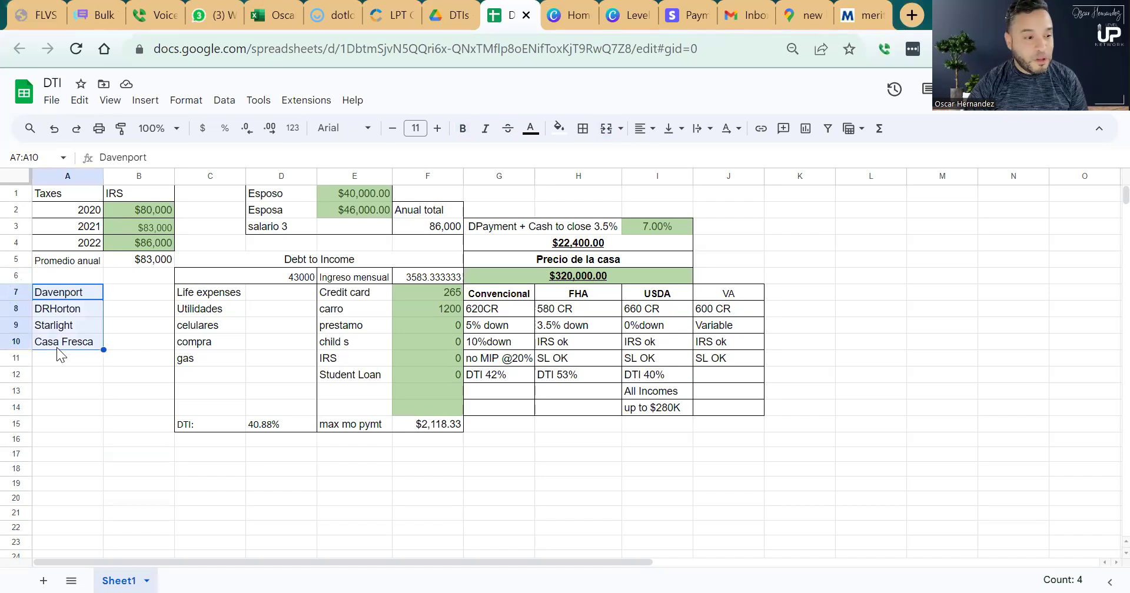
key("Delete")
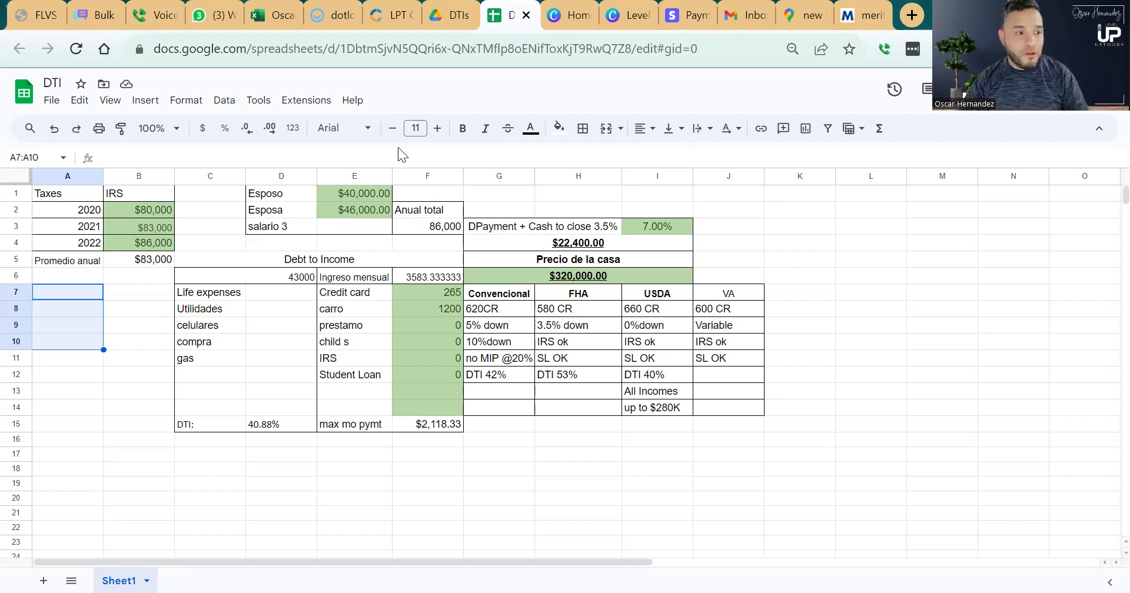
left_click(53, 298)
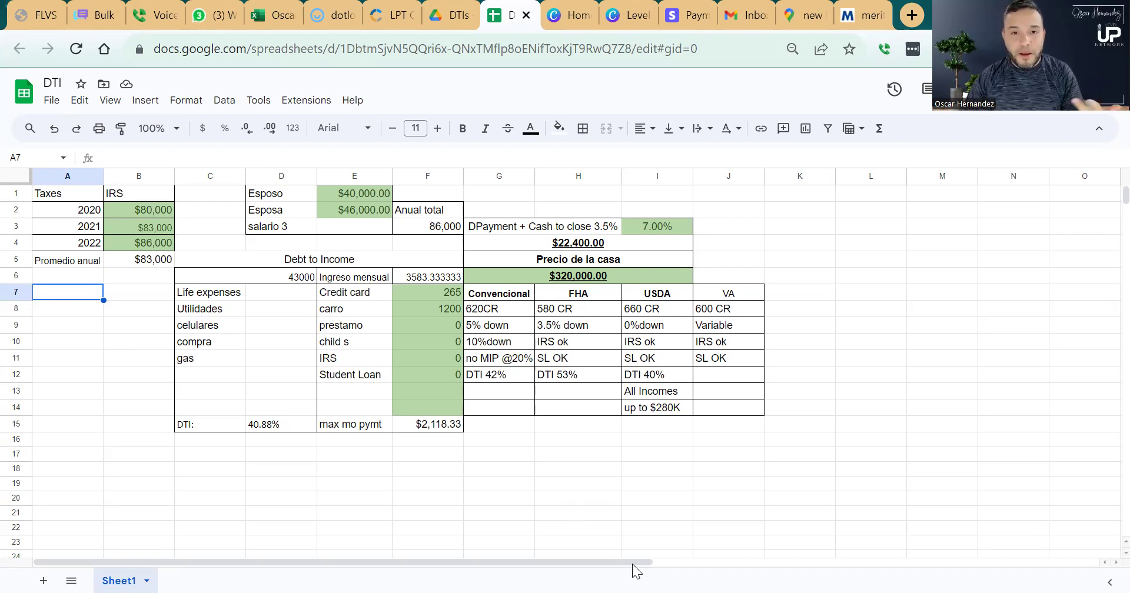
- Open the sharing settings of the DTI spreadsheet and copy its link
left_click(994, 89)
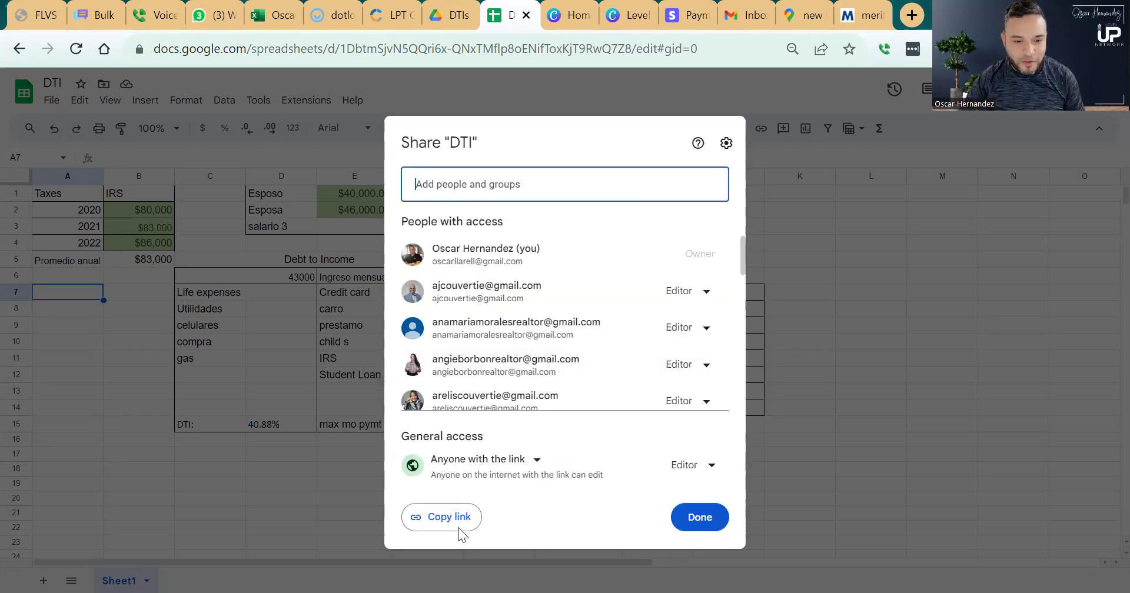
left_click(471, 518)
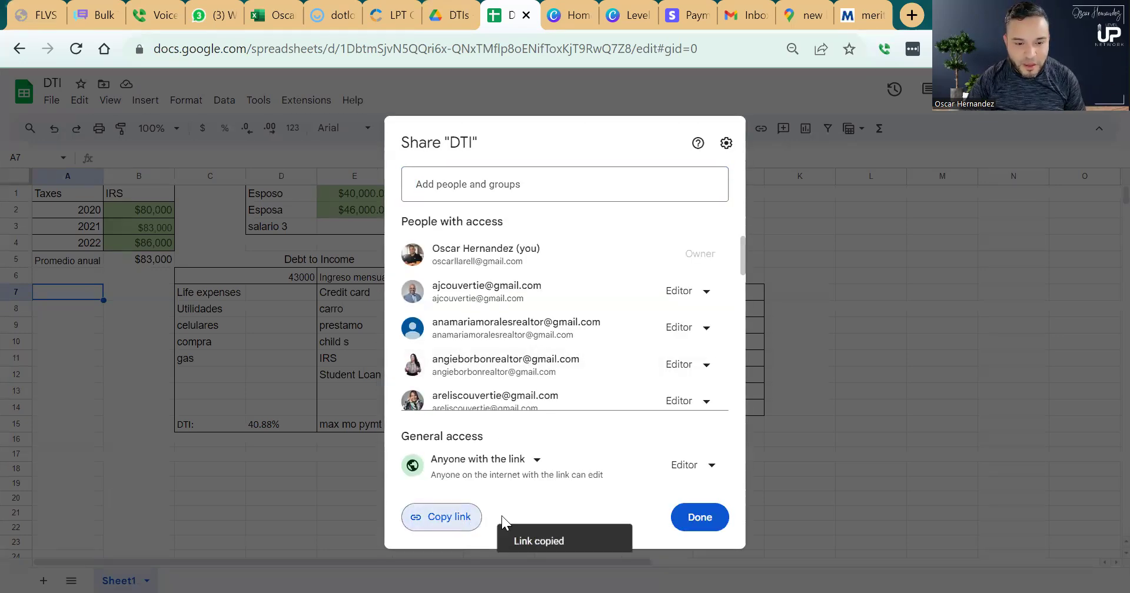
- Close the sharing settings and enter 1000 as the prestamo debt to check its effect on the DTI and maximum monthly payment
left_click(700, 517)
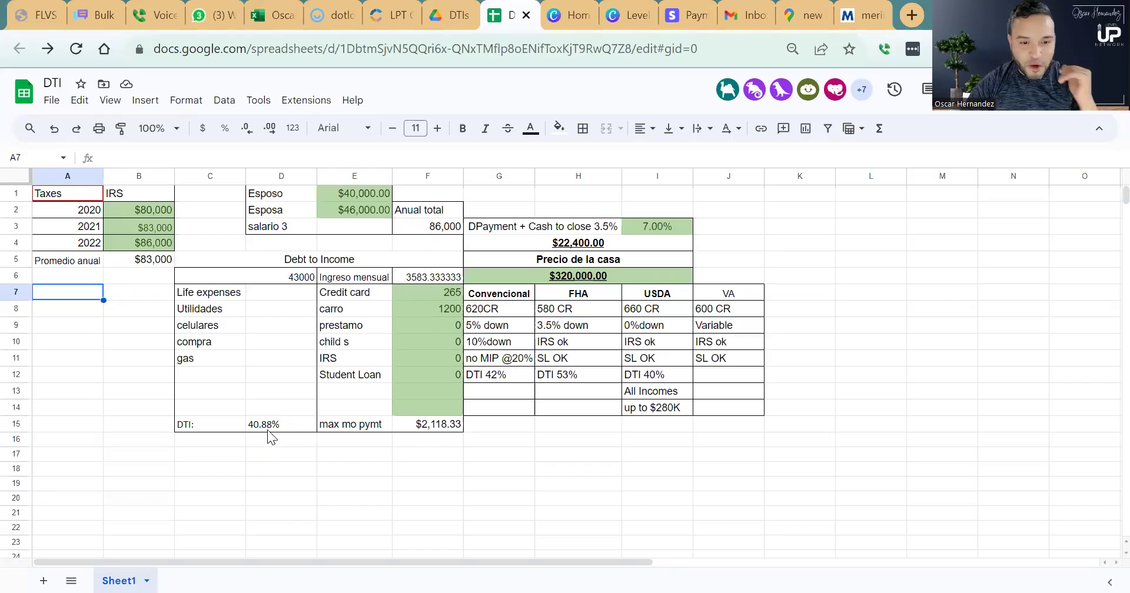
left_click(443, 324)
type("1000")
key("Return")
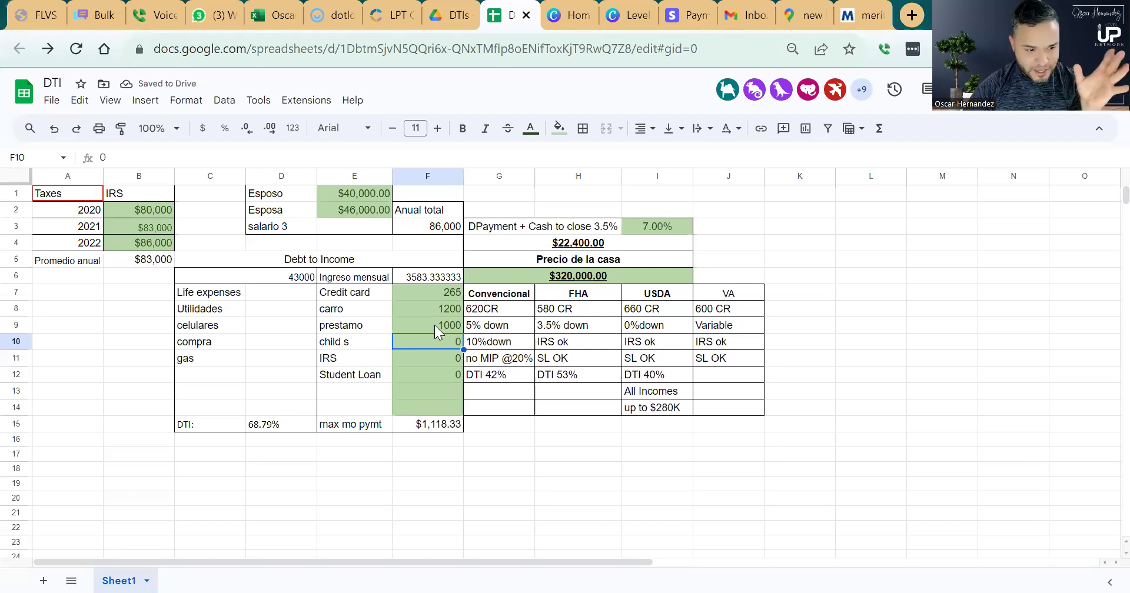
left_click(263, 425)
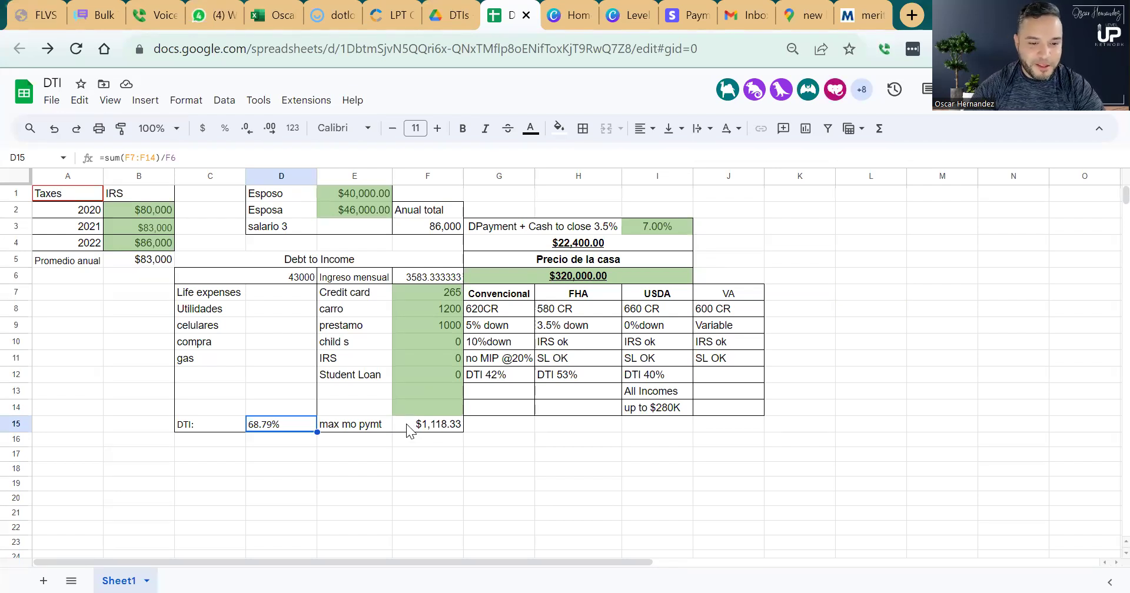
left_click(416, 424)
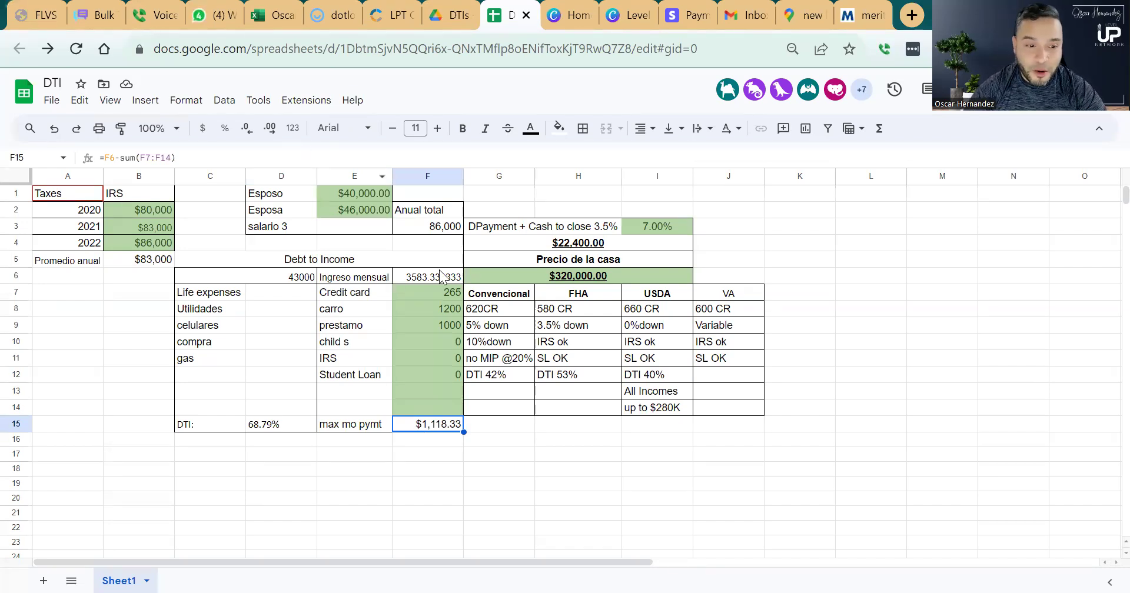
- Set the carro debt to 600 and check the DTI limit listed for the FHA loan program
left_click(427, 309)
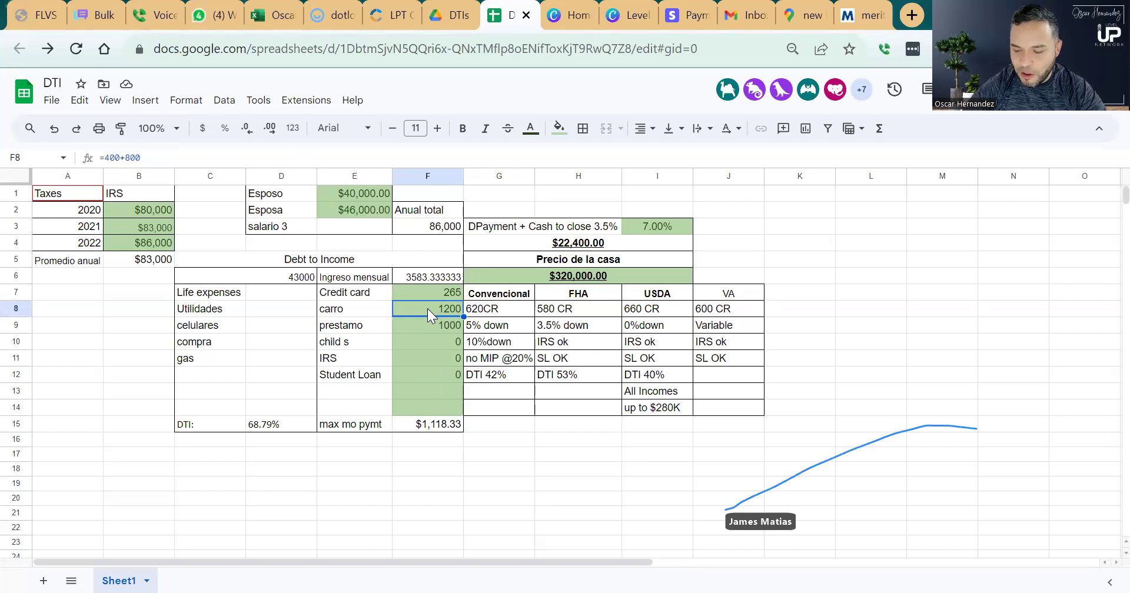
type("600")
key("Return")
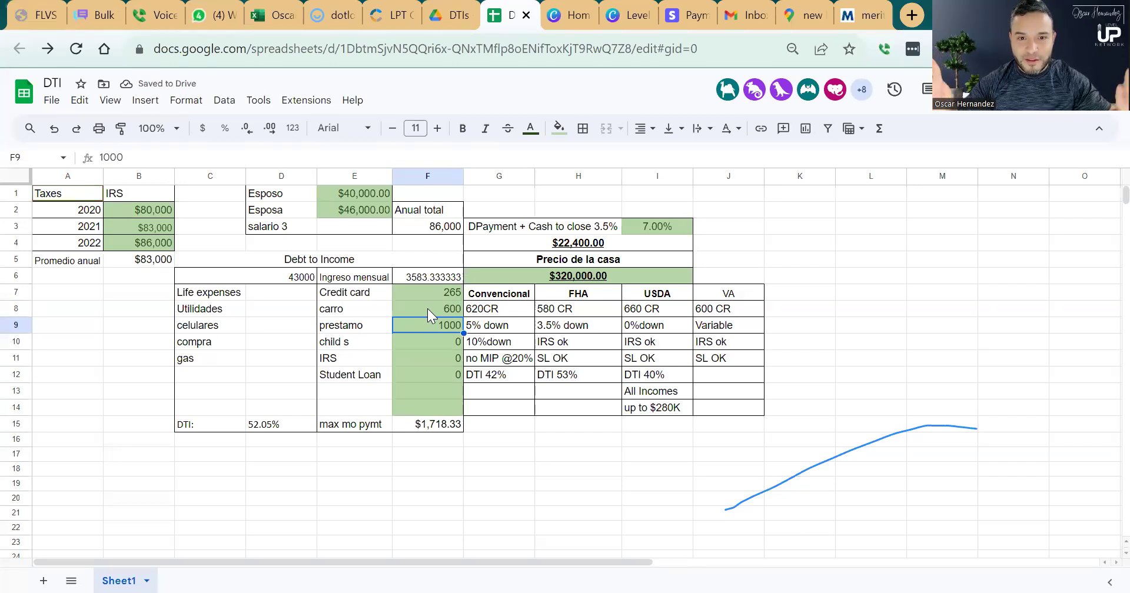
left_click(550, 374)
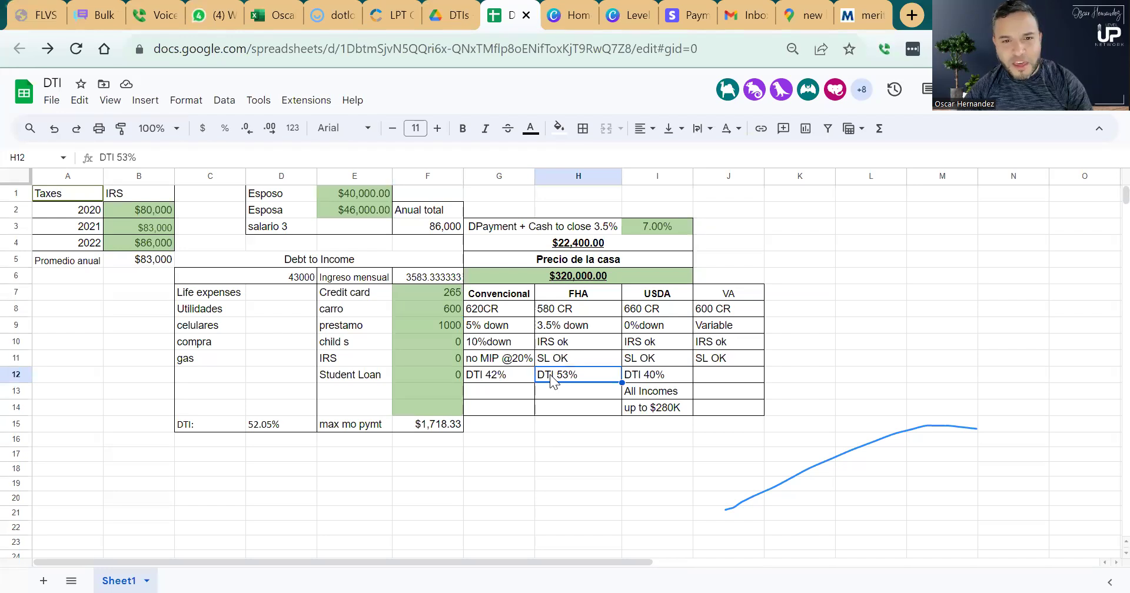